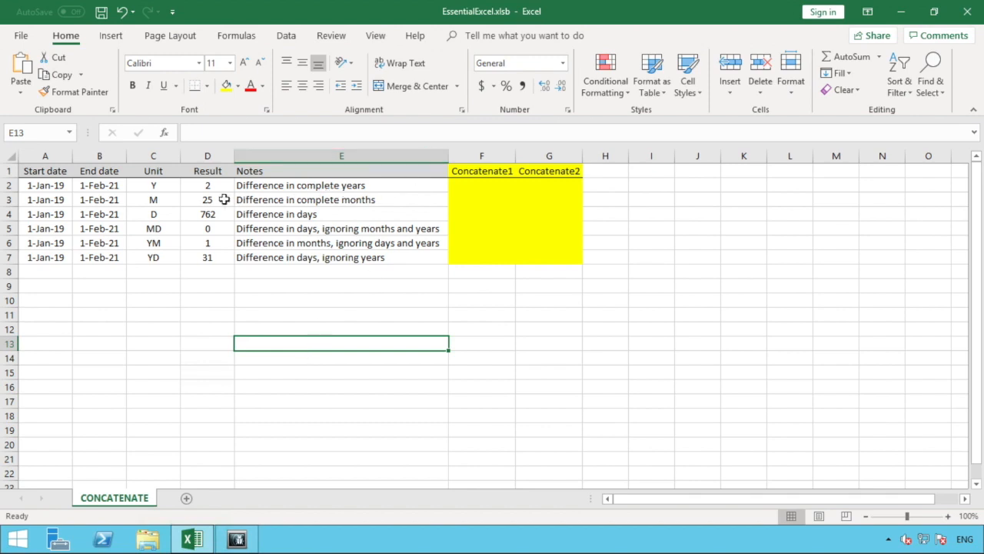
Step: Enter =CONCAT(D2:E2) in F2 to join the first row's result and note
{"action": "left_click", "coordinate": [6, 186]}
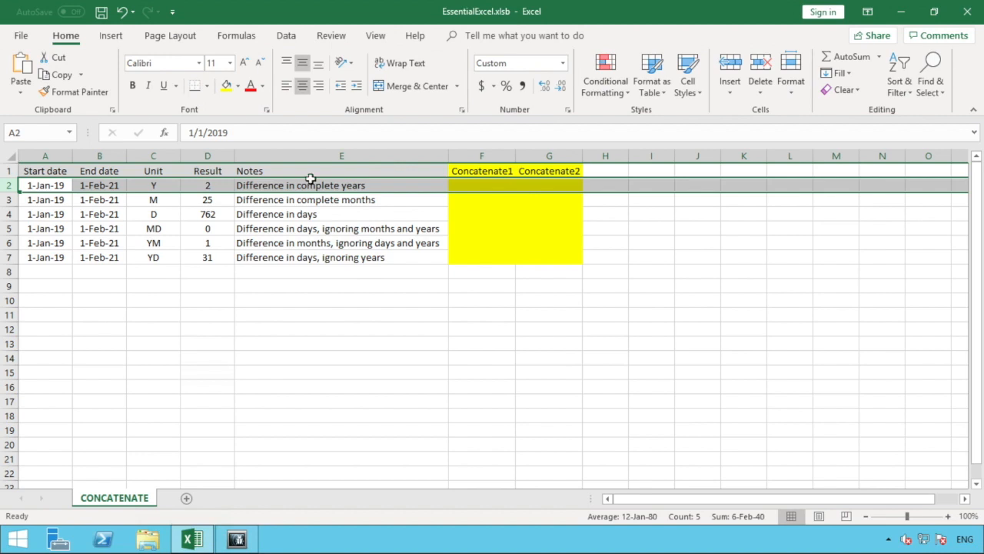
{"action": "left_click", "coordinate": [462, 183]}
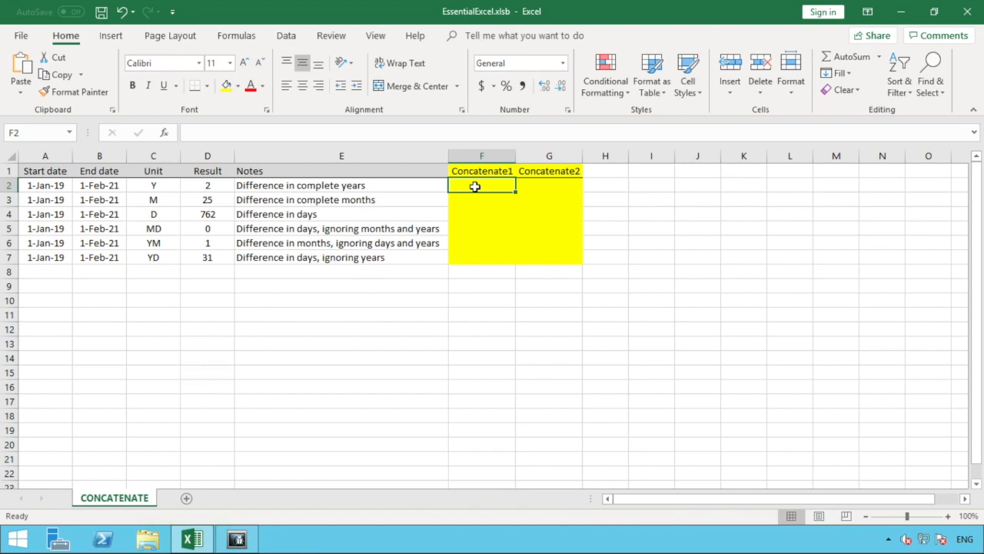
{"action": "type", "text": "="}
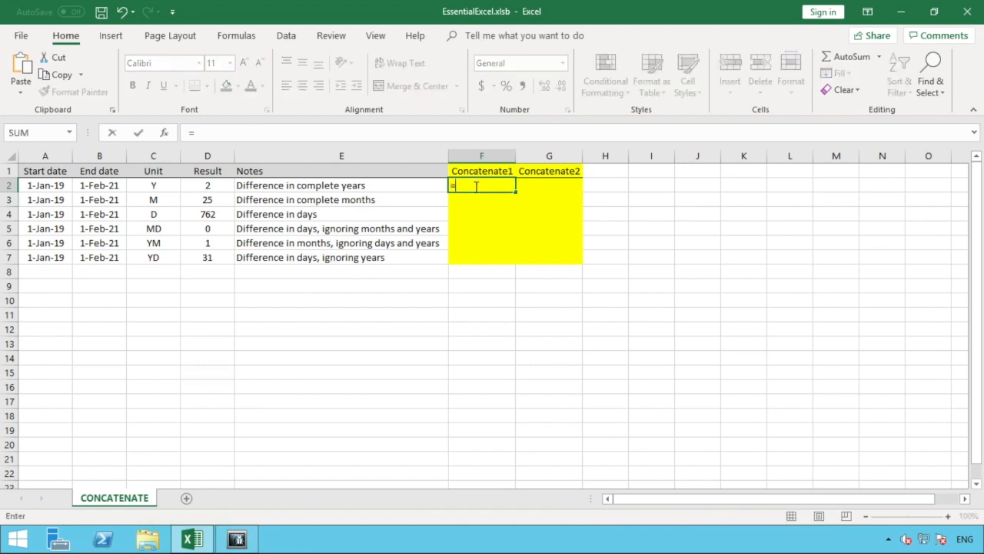
{"action": "type", "text": "co"}
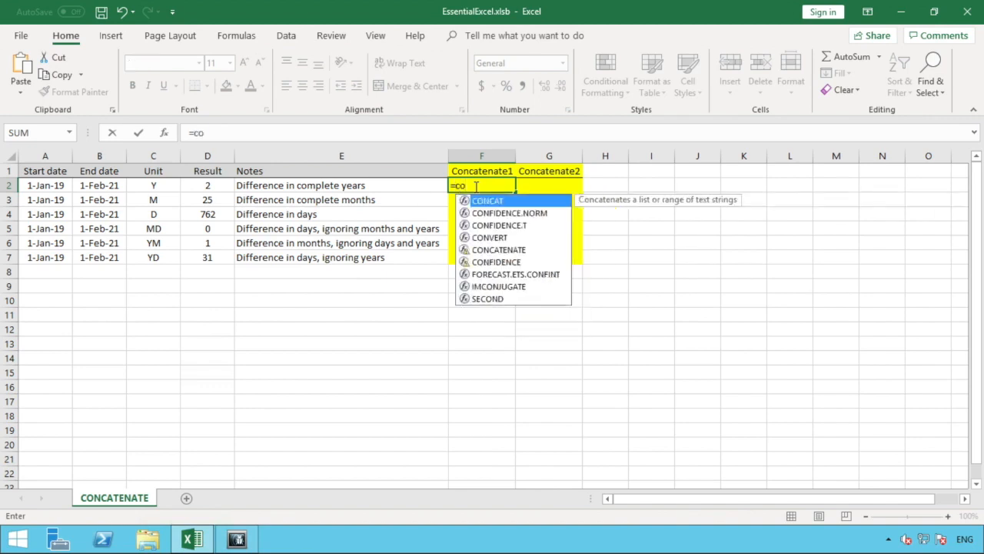
{"action": "type", "text": "ncat"}
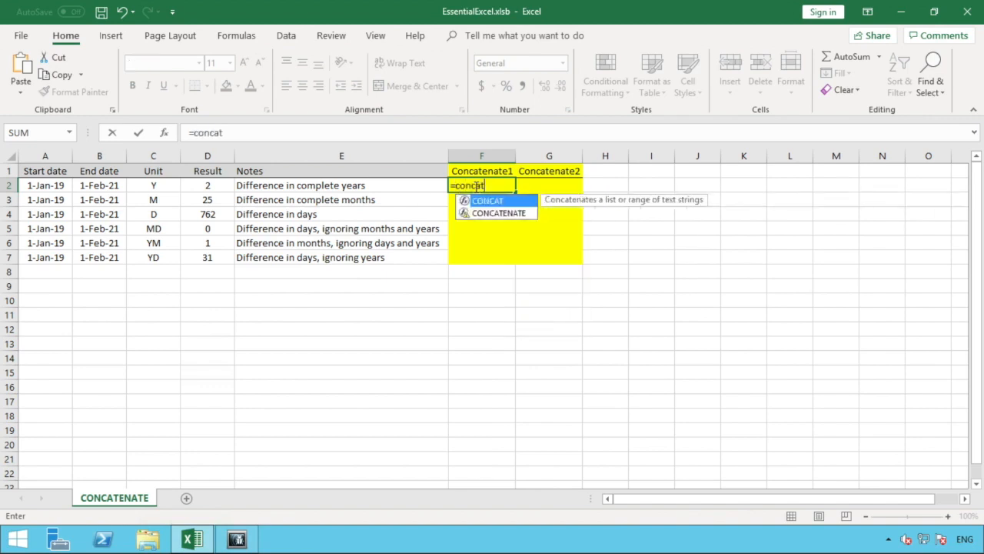
{"action": "type", "text": "("}
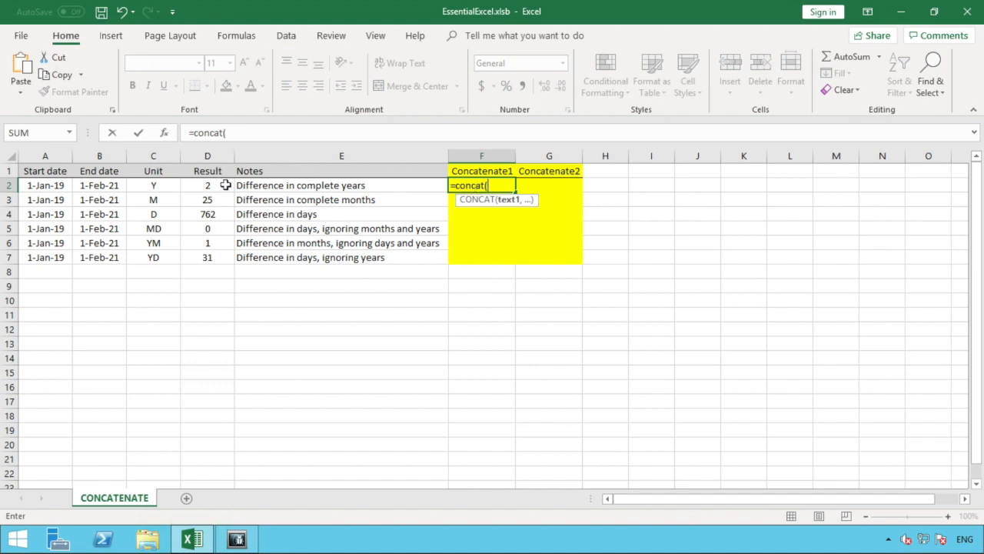
{"action": "left_click_drag", "start_coordinate": [225, 185], "coordinate": [242, 187]}
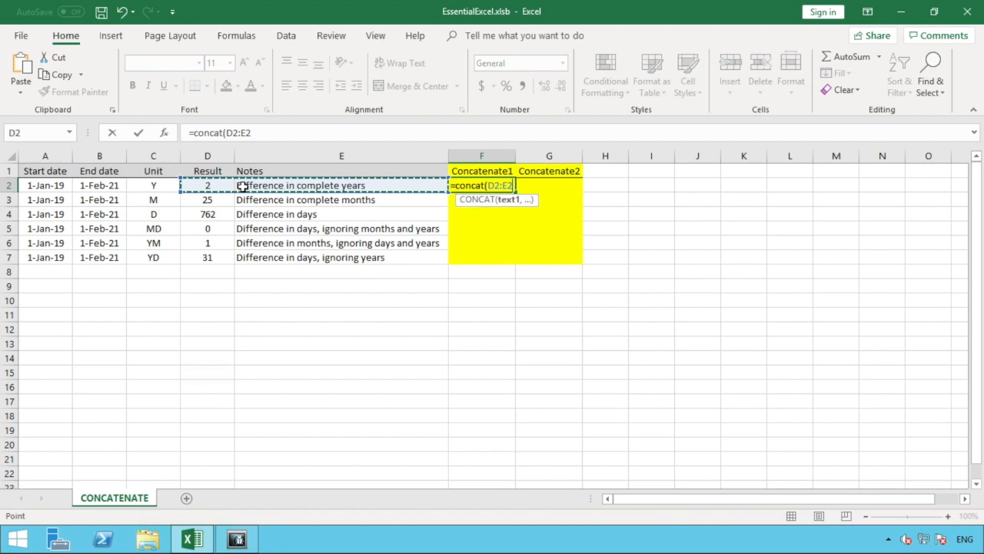
{"action": "key", "text": "Return"}
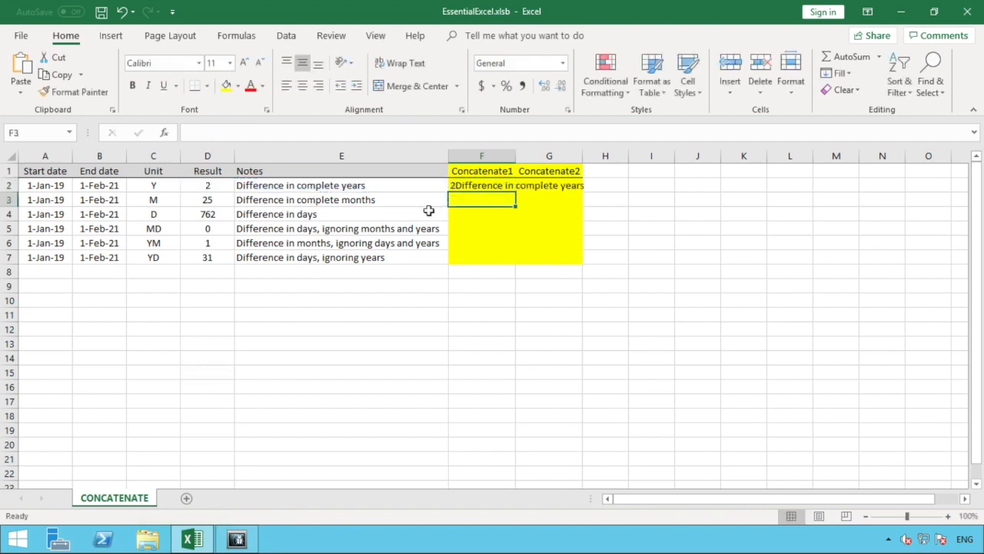
Step: Replace the formula in F2 with =CONCATENATE(D2,E2)
{"action": "left_click", "coordinate": [470, 186]}
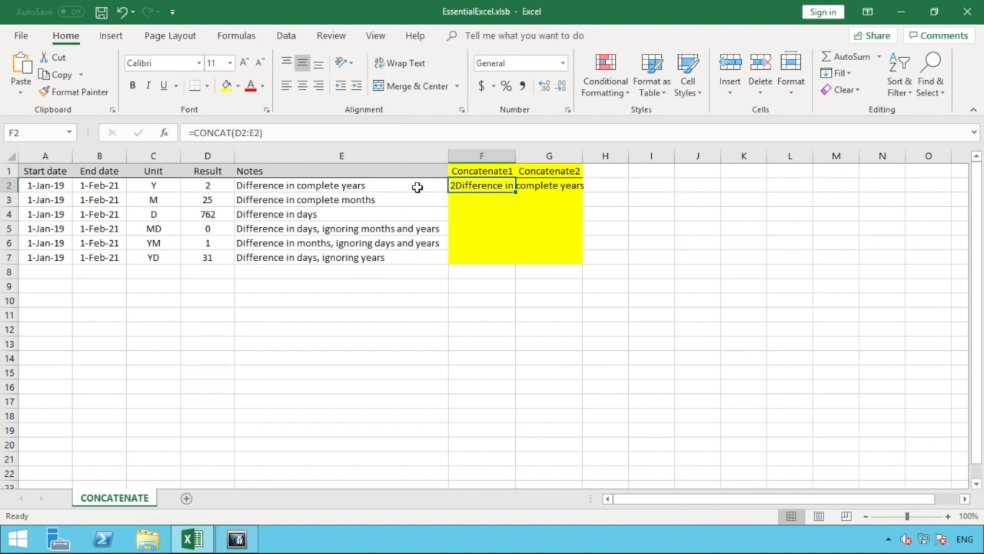
{"action": "type", "text": "=CONCAT"}
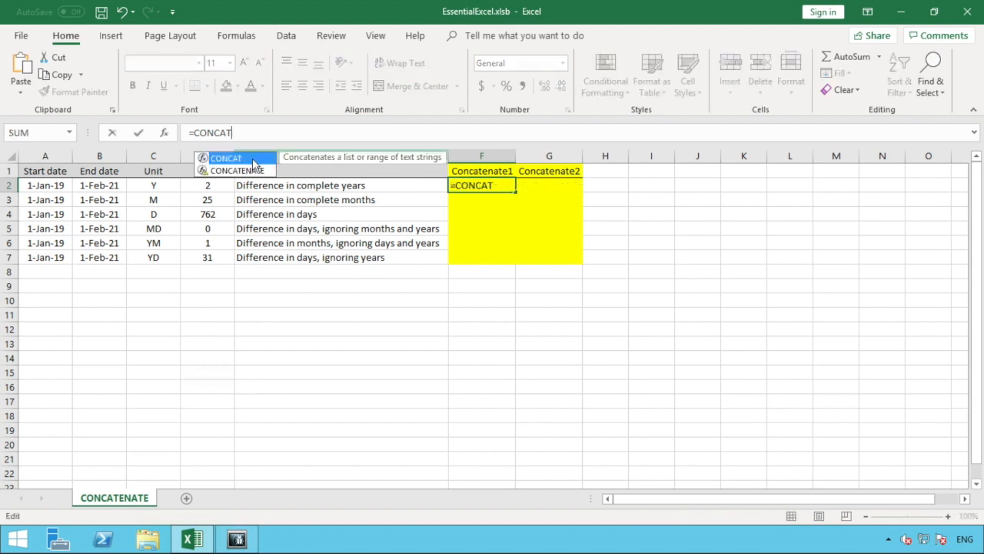
{"action": "left_click", "coordinate": [254, 169]}
{"action": "double_click", "coordinate": [254, 169]}
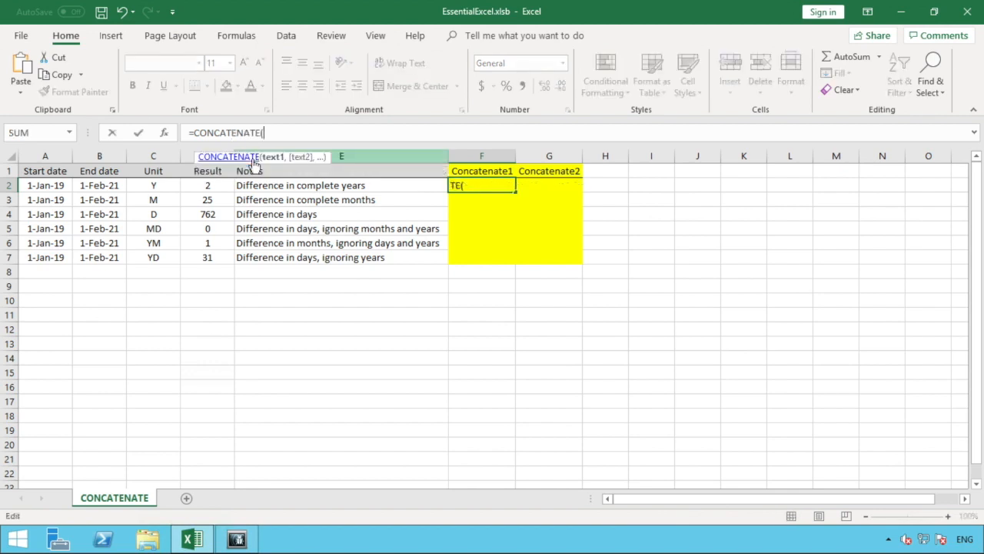
{"action": "left_click", "coordinate": [212, 184]}
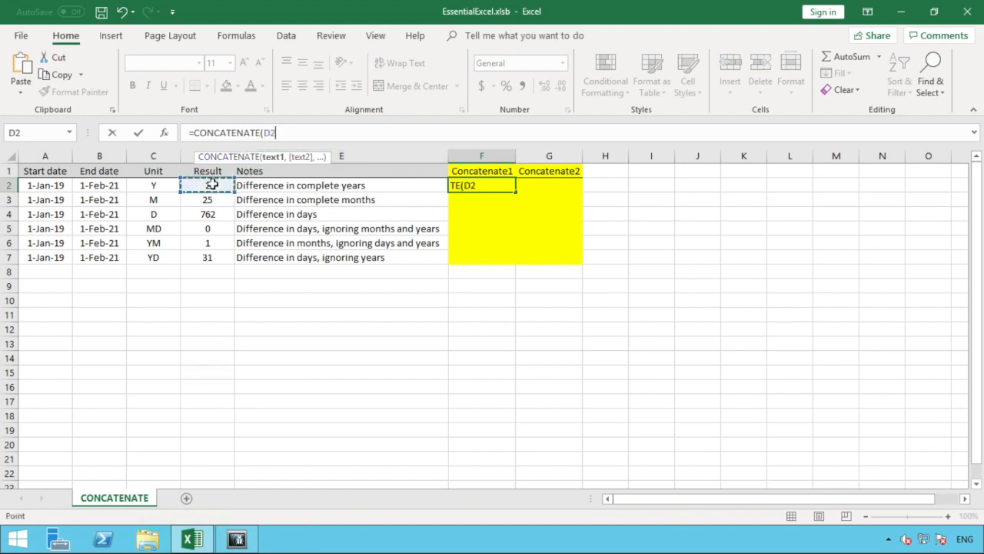
{"action": "type", "text": ","}
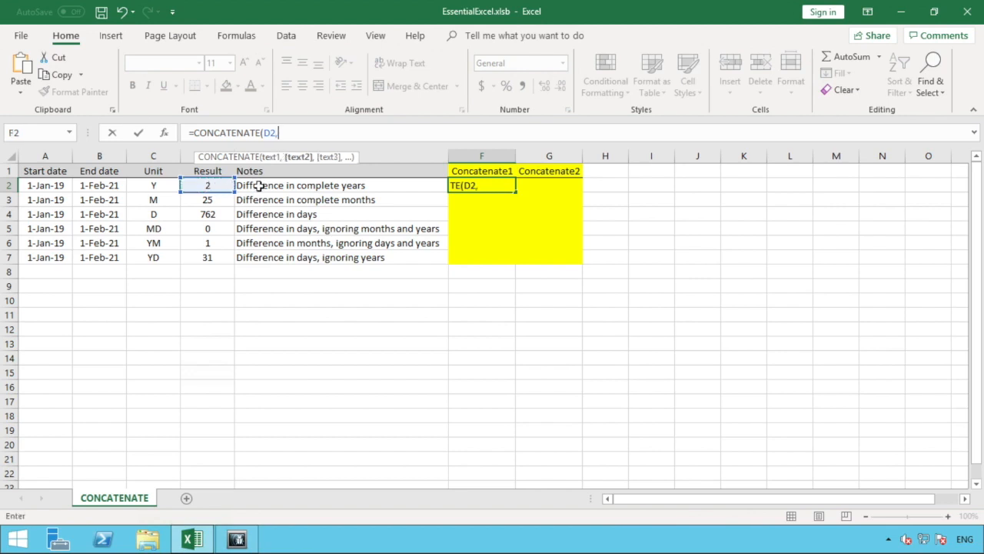
{"action": "left_click", "coordinate": [259, 185]}
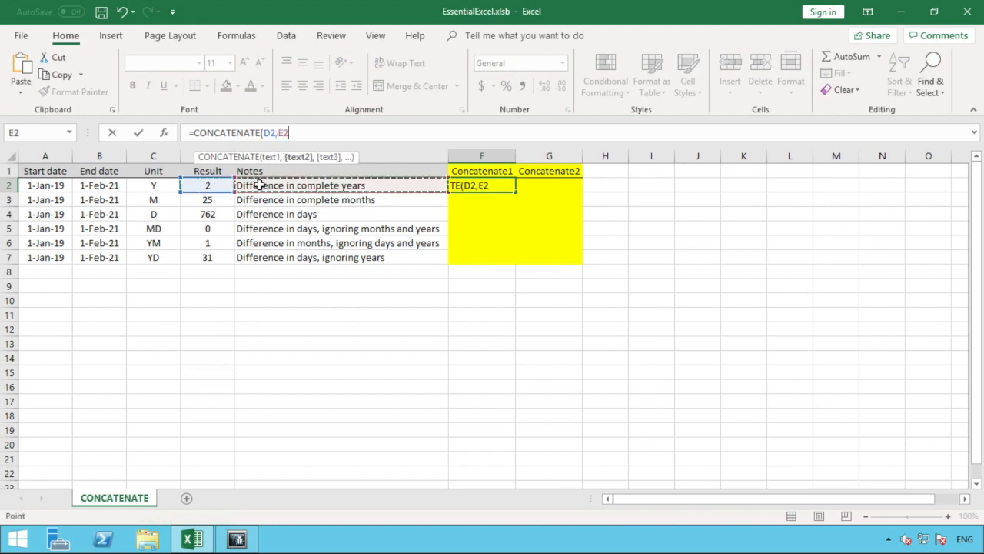
{"action": "type", "text": ")"}
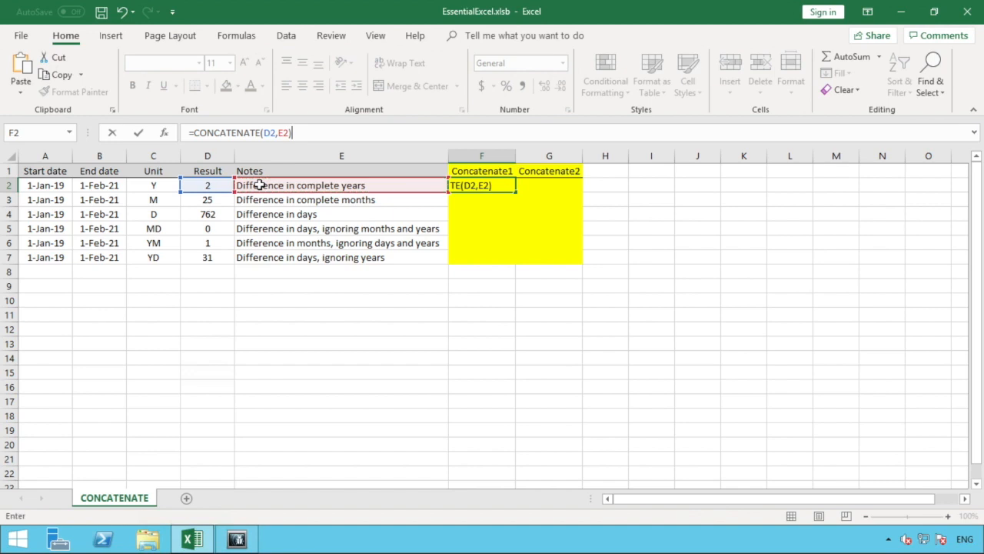
{"action": "key", "text": "Return"}
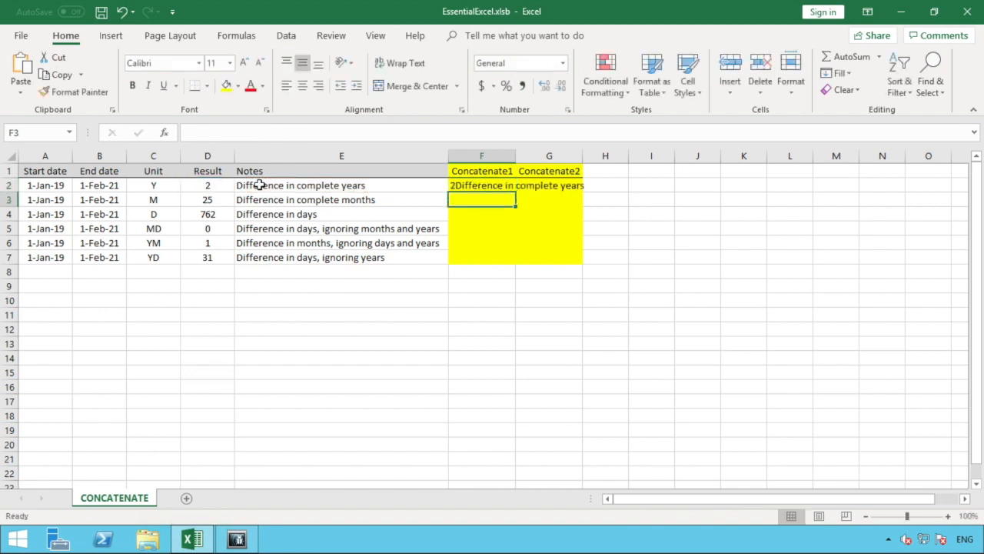
Step: Clear the formula from F2
{"action": "left_click", "coordinate": [476, 186]}
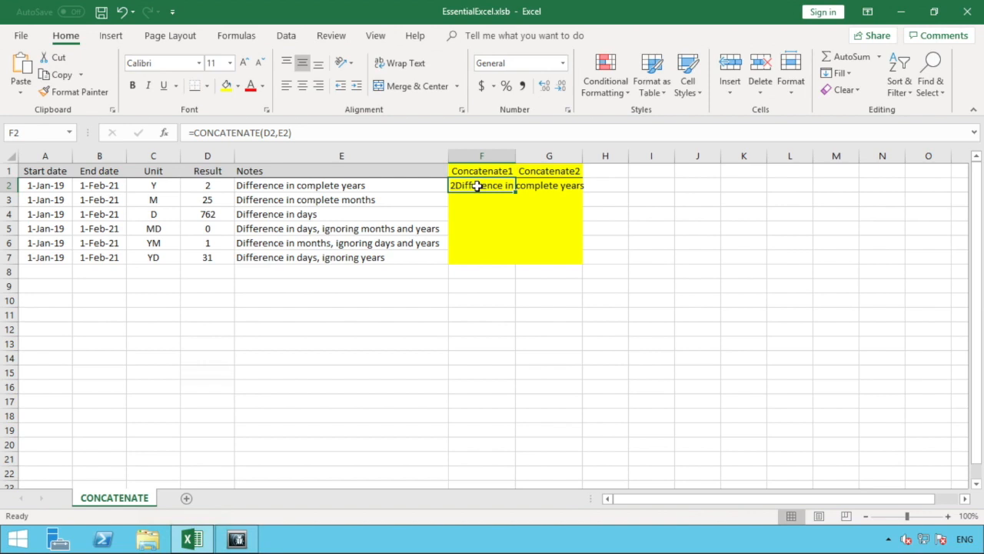
{"action": "key", "text": "BackSpace"}
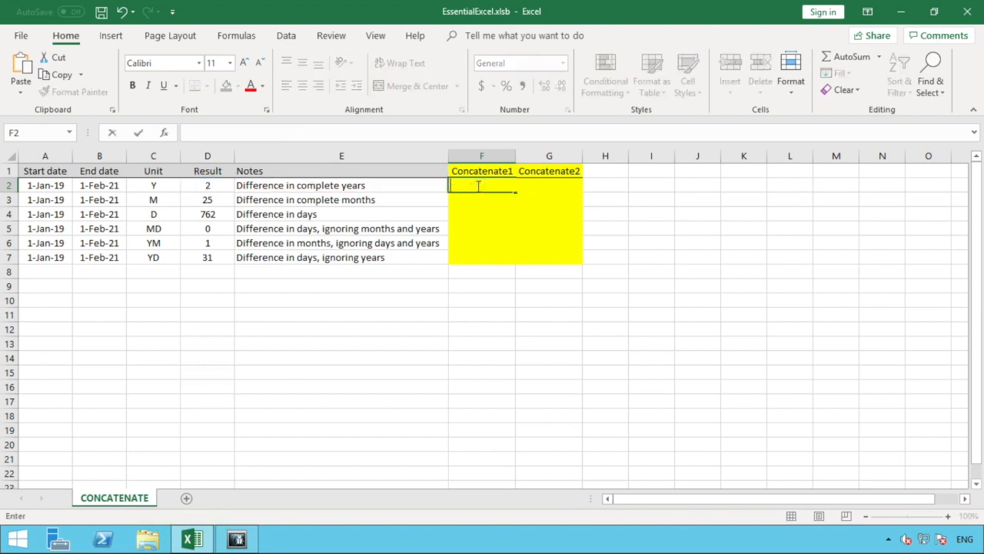
{"action": "key", "text": "Return"}
{"action": "left_click", "coordinate": [477, 186]}
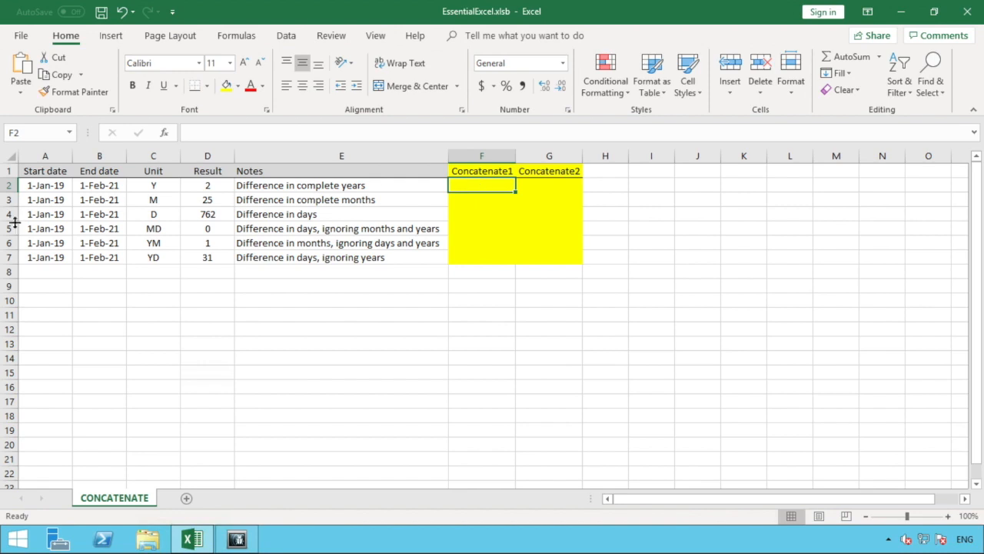
Step: Join the first row's result and note in F2 with the ampersand formula =D2&E2
{"action": "left_click", "coordinate": [9, 186]}
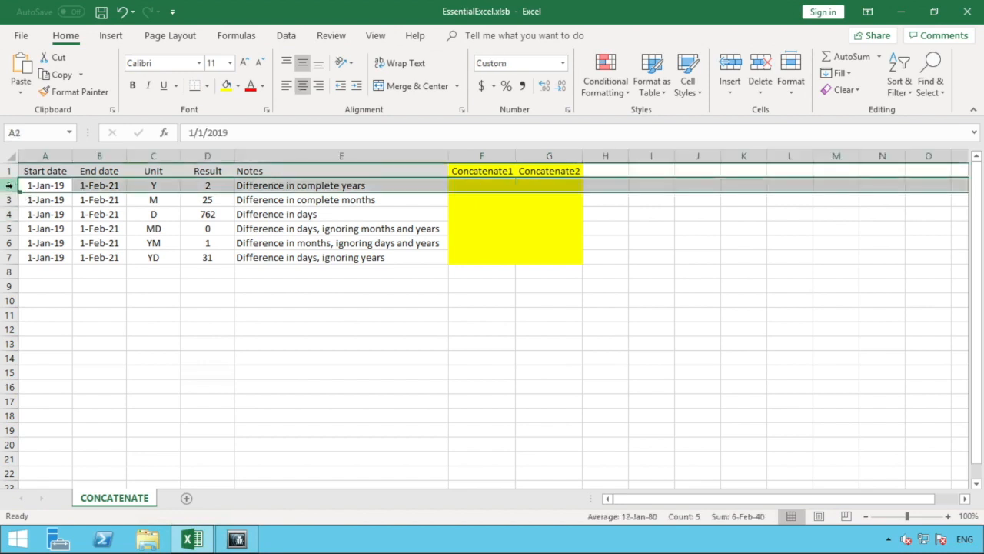
{"action": "left_click", "coordinate": [466, 185]}
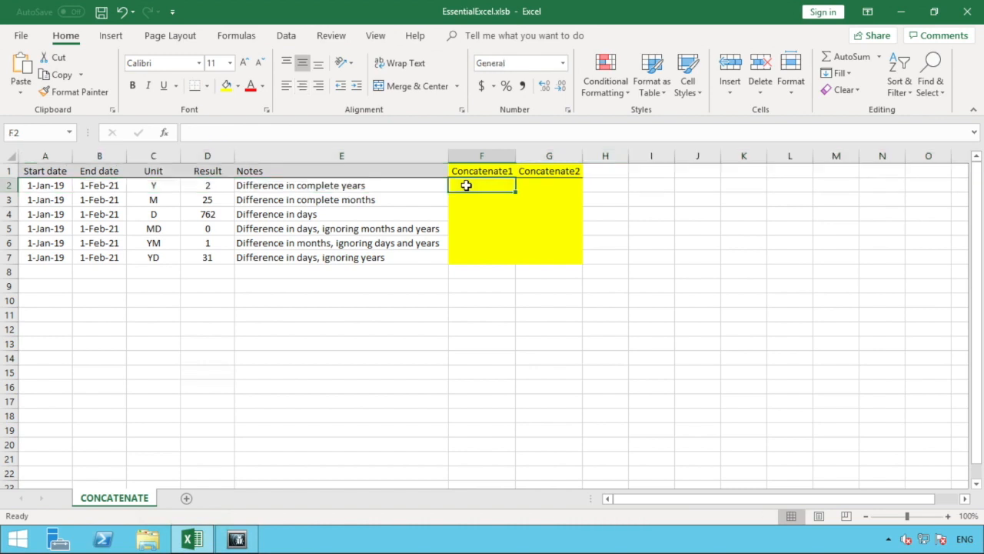
{"action": "type", "text": "="}
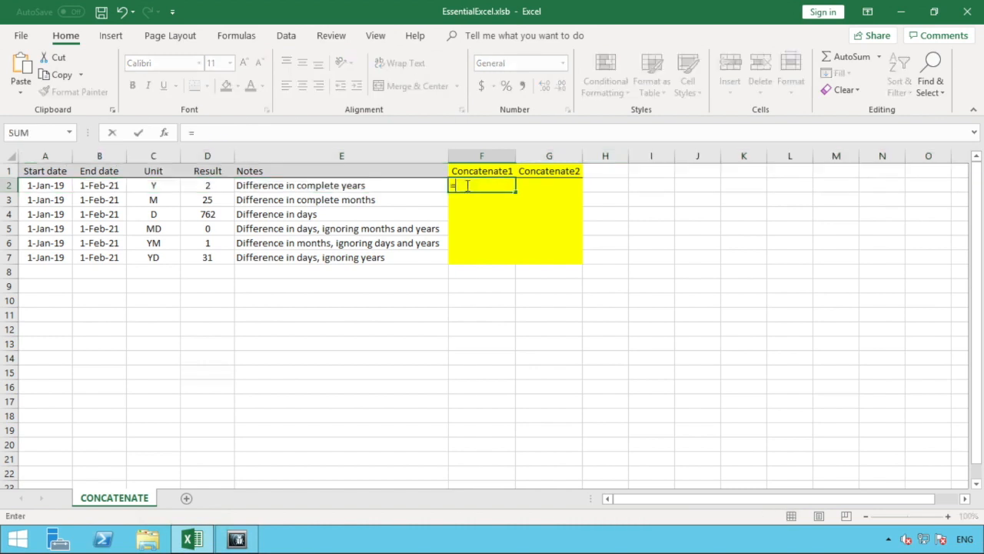
{"action": "left_click", "coordinate": [220, 186]}
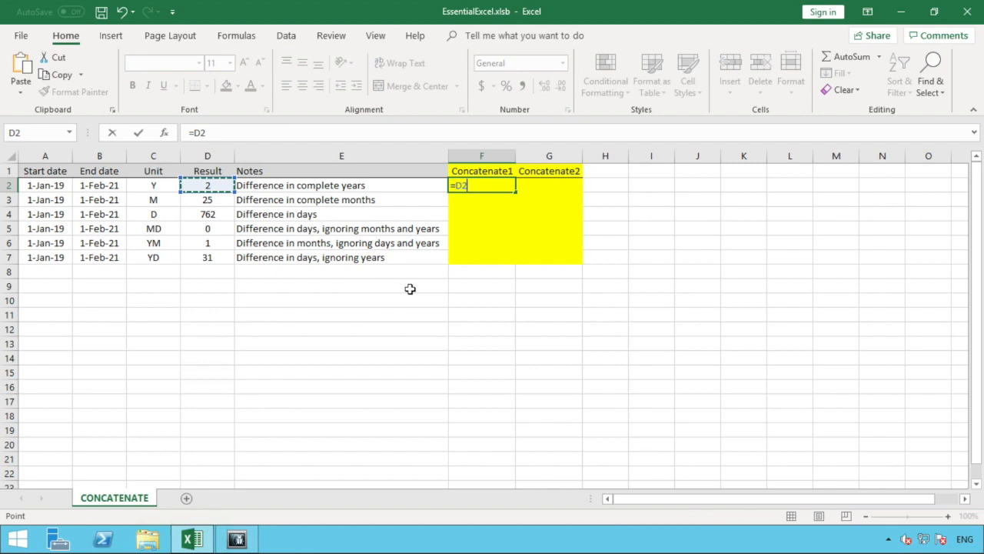
{"action": "type", "text": "&"}
{"action": "left_click", "coordinate": [351, 186]}
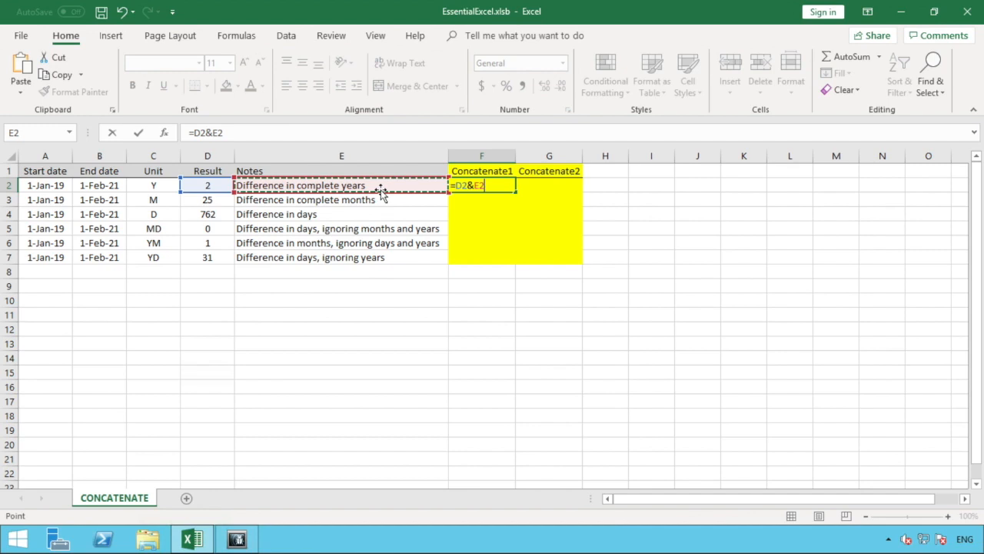
{"action": "key", "text": "Return"}
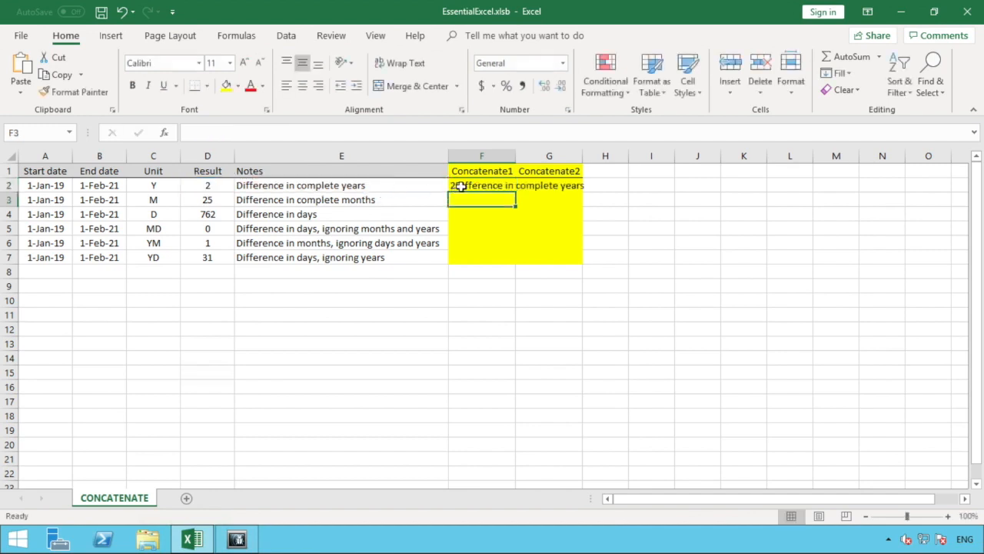
Step: Replace the E2 reference in the F2 formula with the literal text "years", making it =D2&"years"
{"action": "left_click", "coordinate": [459, 187]}
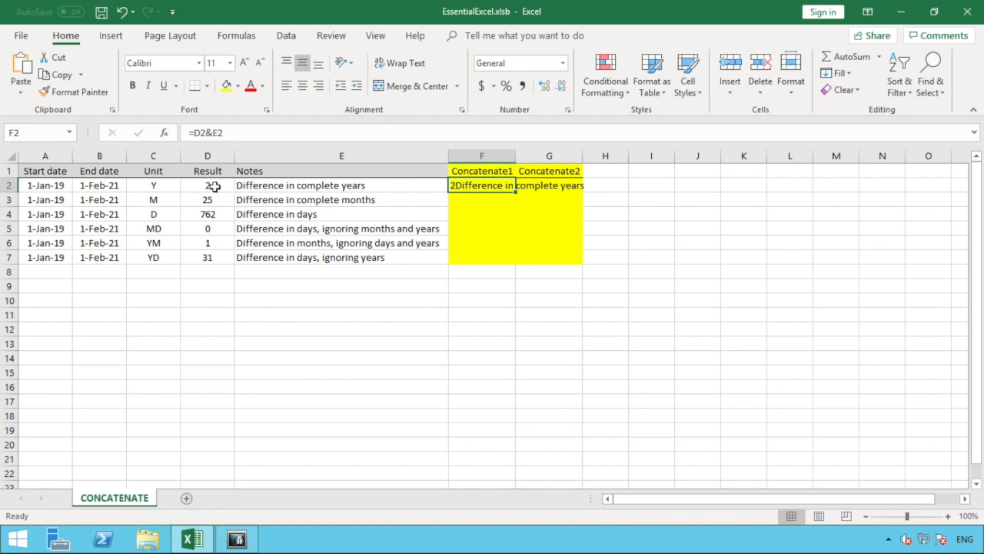
{"action": "left_click", "coordinate": [222, 133]}
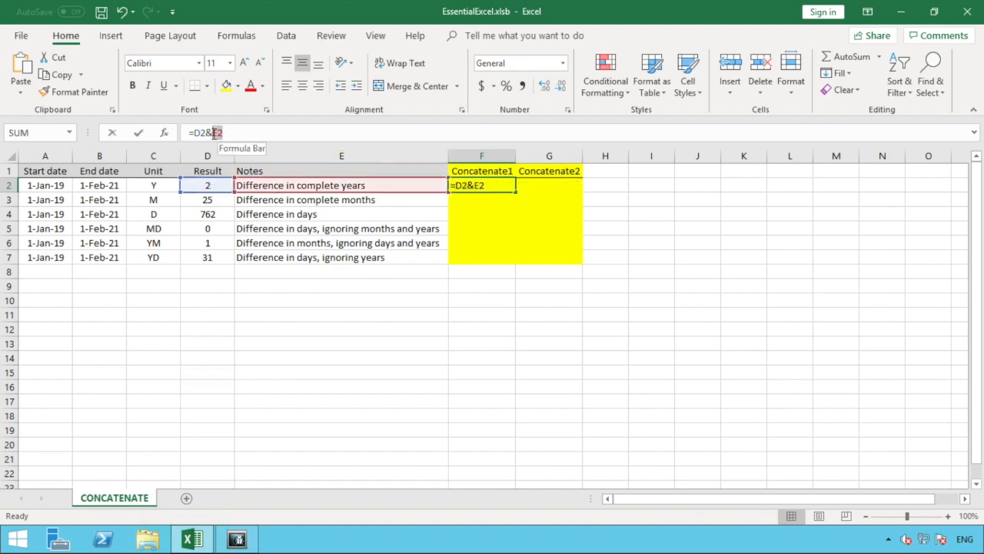
{"action": "double_click", "coordinate": [216, 133]}
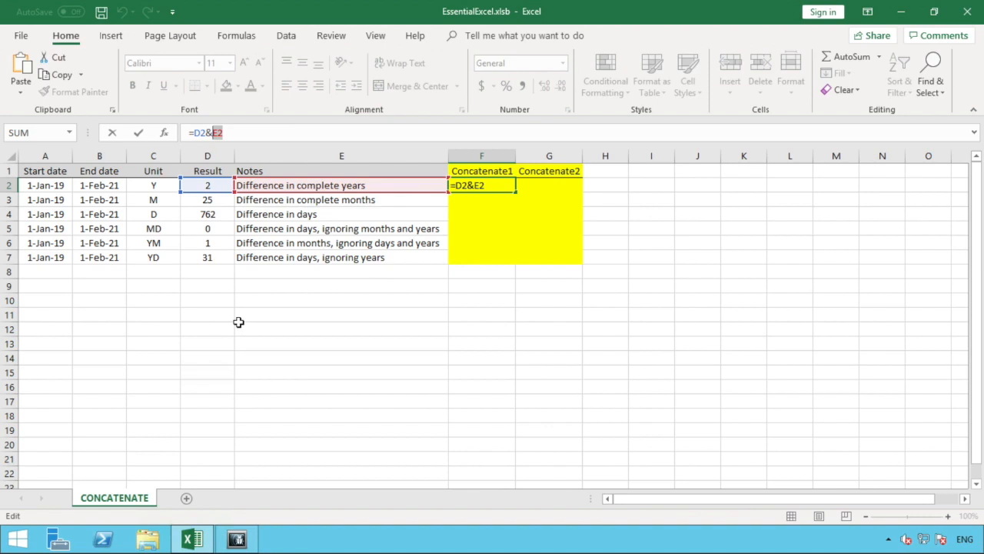
{"action": "type", "text": "\""}
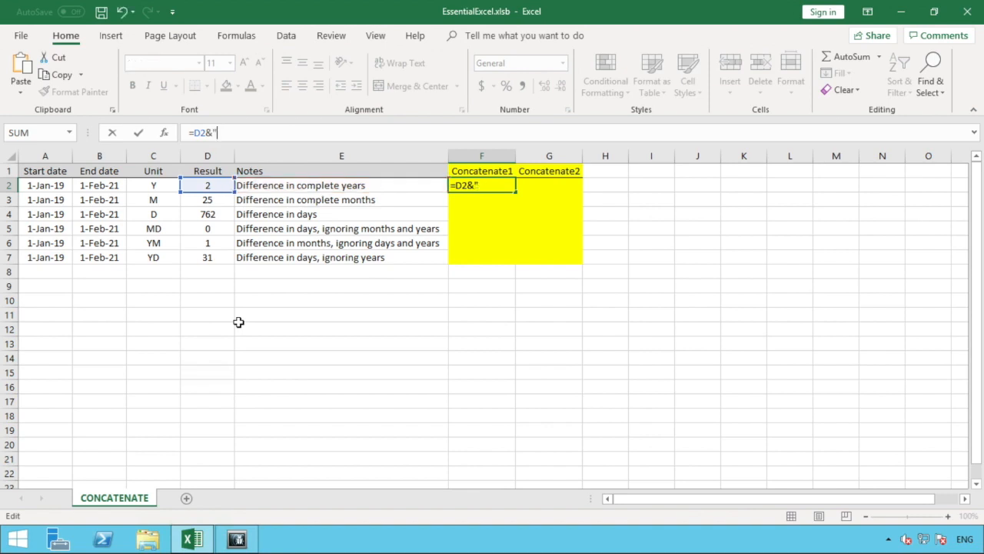
{"action": "type", "text": "years\""}
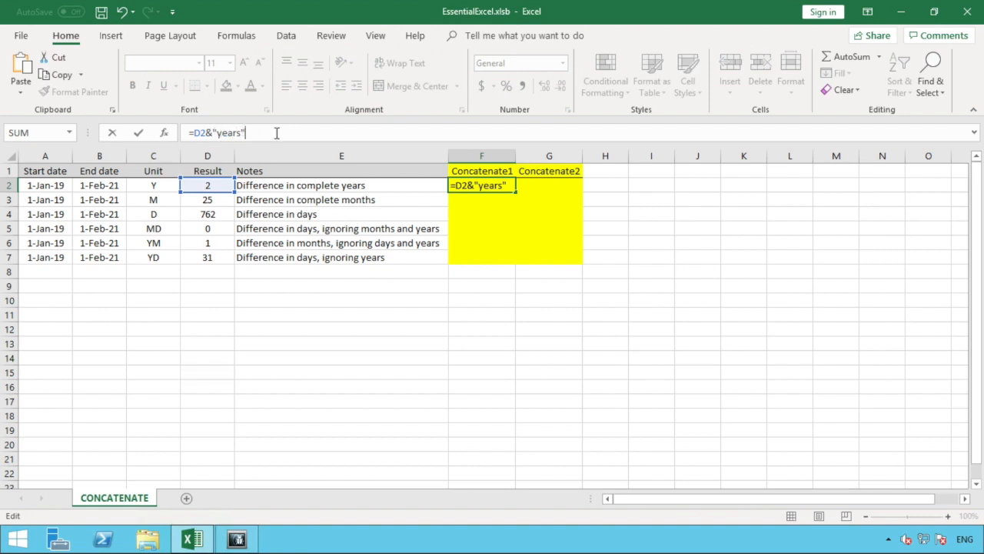
{"action": "key", "text": "Return"}
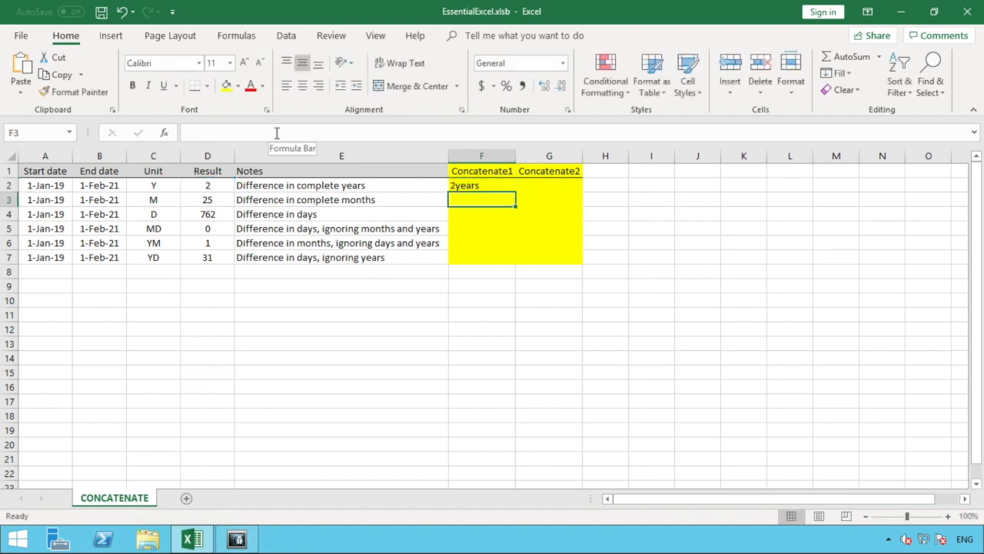
Step: Add a space before the word years inside the quotes, so the F2 formula reads =D2&" years"
{"action": "left_click", "coordinate": [482, 186]}
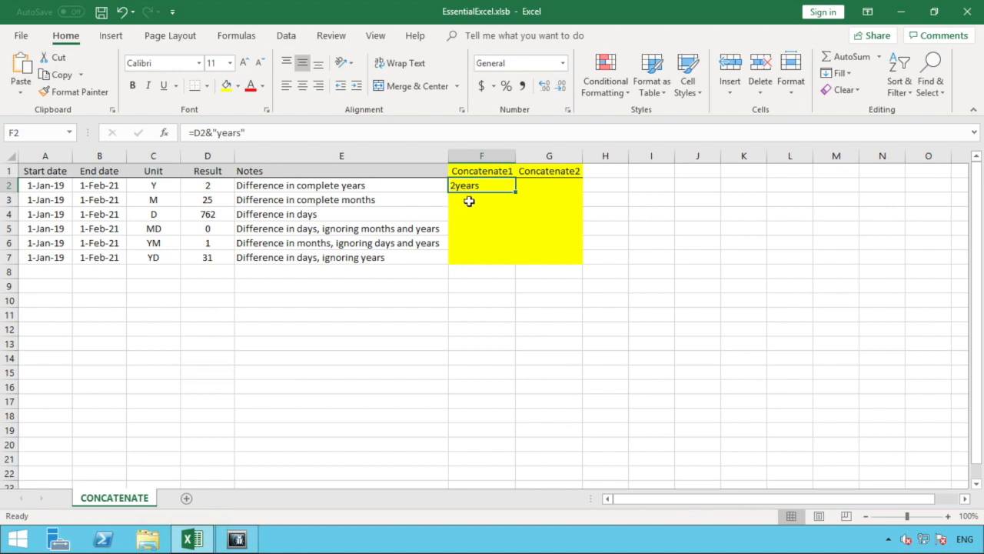
{"action": "left_click", "coordinate": [217, 133]}
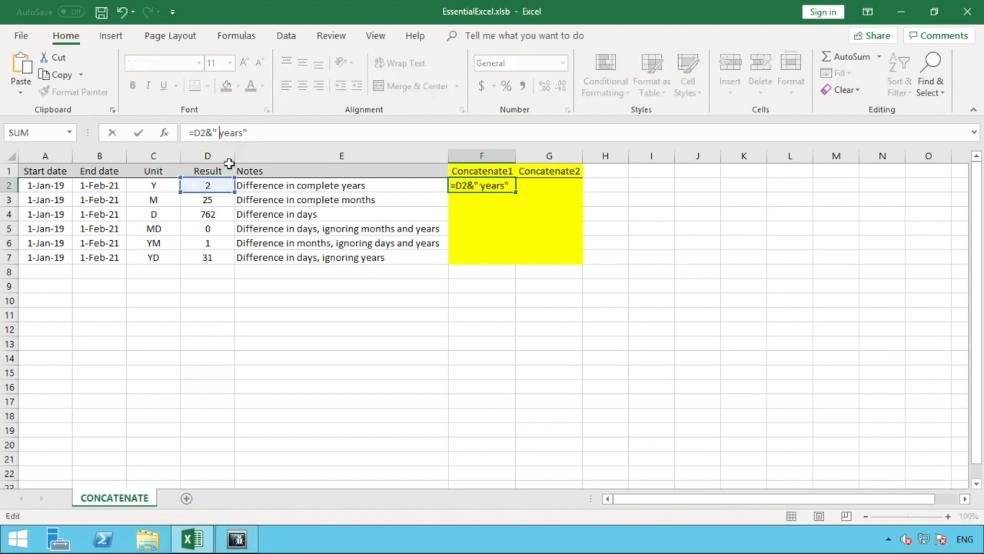
{"action": "key", "text": "Left"}
{"action": "key", "text": "Return"}
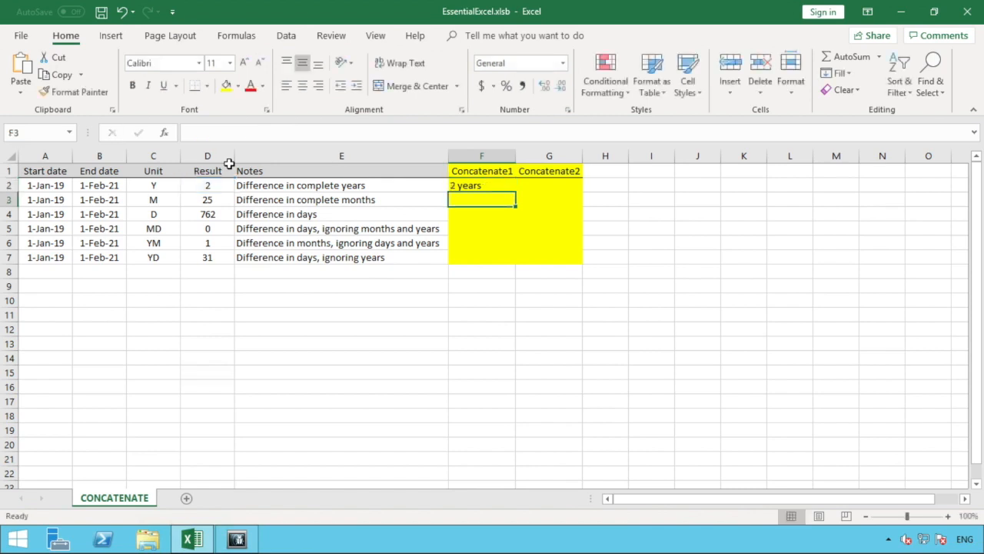
{"action": "left_click", "coordinate": [480, 185]}
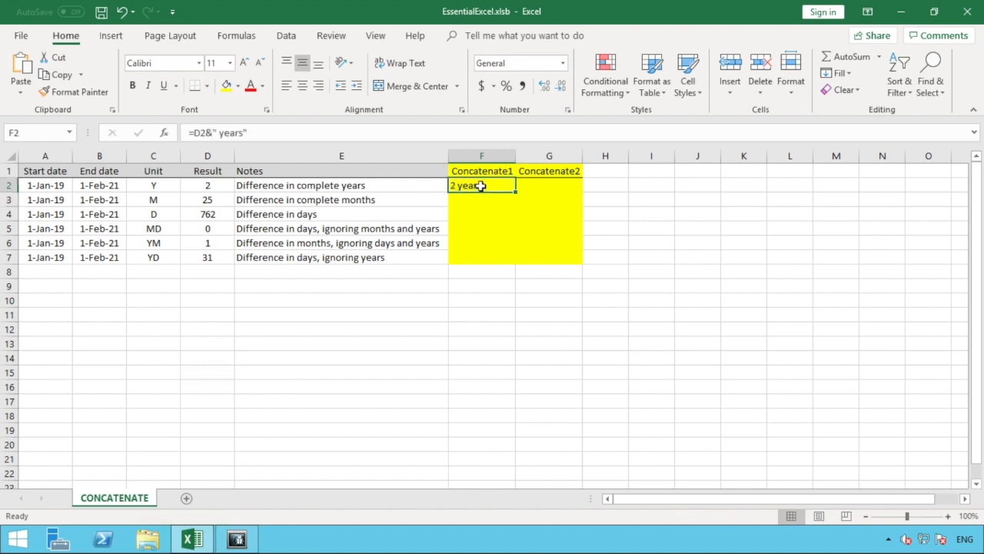
Step: Separate the space into its own quoted string in the F2 formula, making it =D2&" "&"years"
{"action": "left_click", "coordinate": [219, 133]}
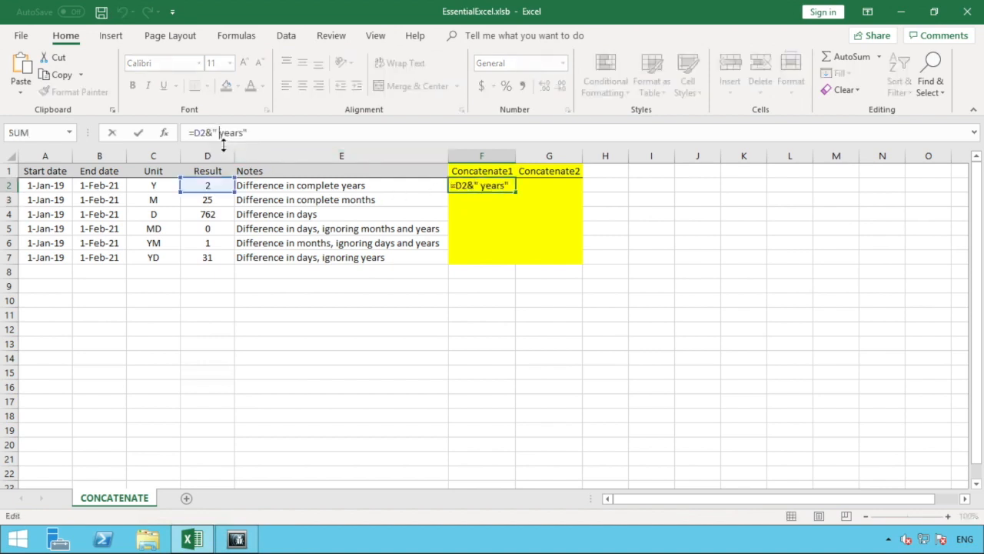
{"action": "key", "text": "BackSpace"}
{"action": "key", "text": "Left"}
{"action": "type", "text": "\" \""}
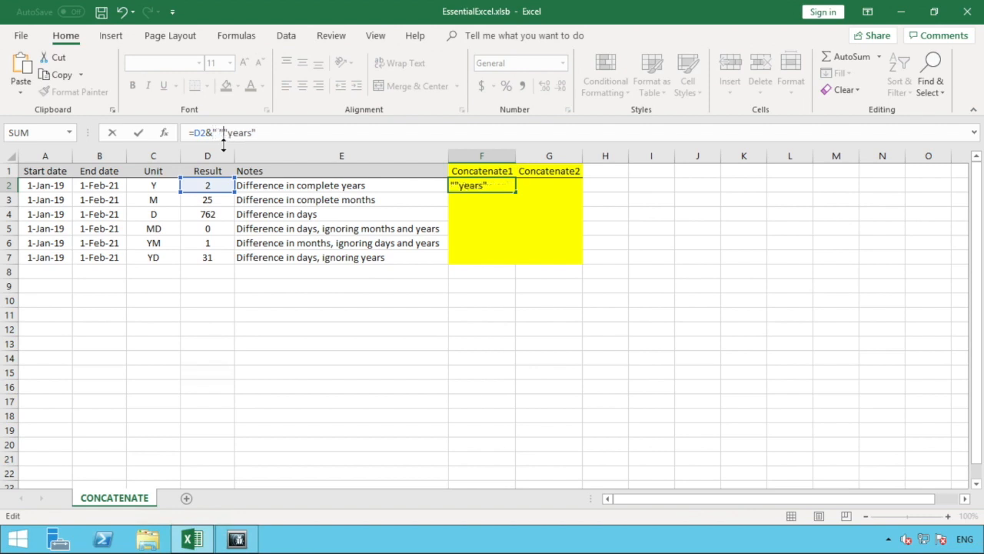
{"action": "type", "text": "&"}
{"action": "key", "text": "Return"}
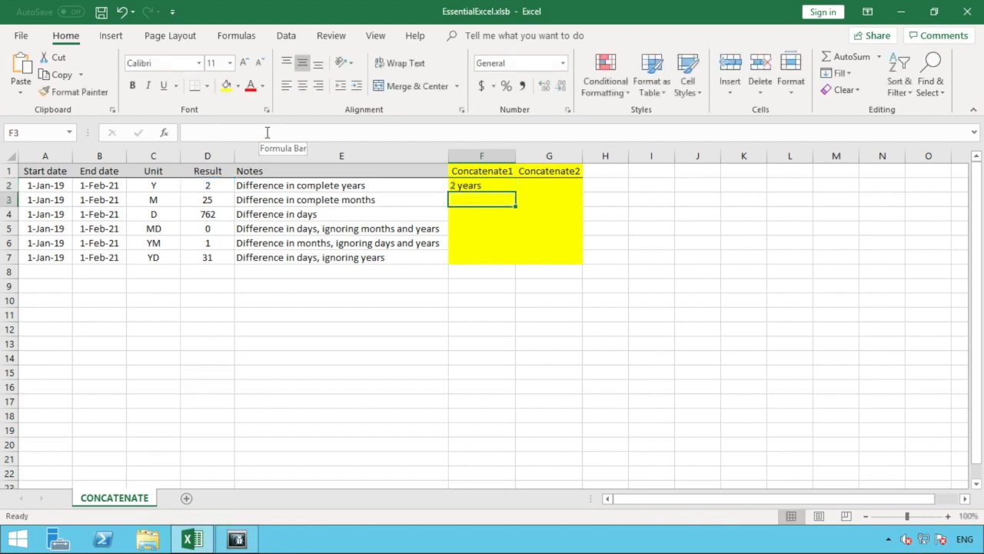
{"action": "left_click", "coordinate": [471, 188]}
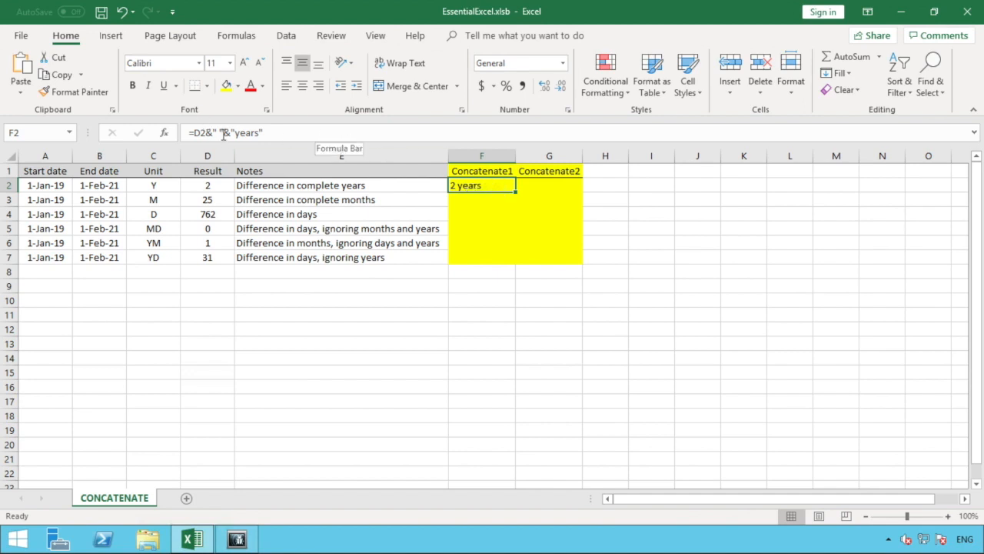
Step: Enter the formula ="There are"&" "&D2&" "&"years" in G2 and fit column G's width to its contents
{"action": "left_click", "coordinate": [551, 186]}
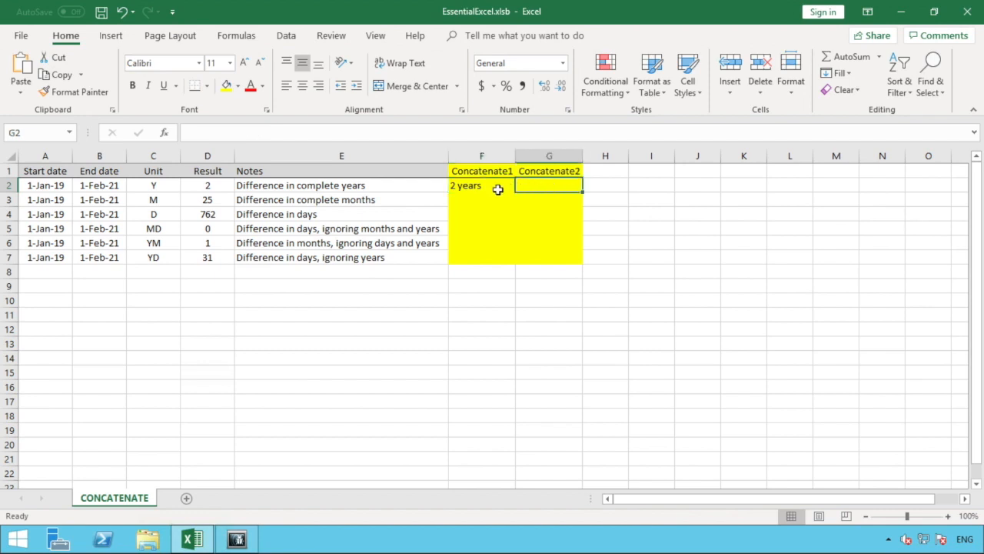
{"action": "left_click", "coordinate": [497, 187]}
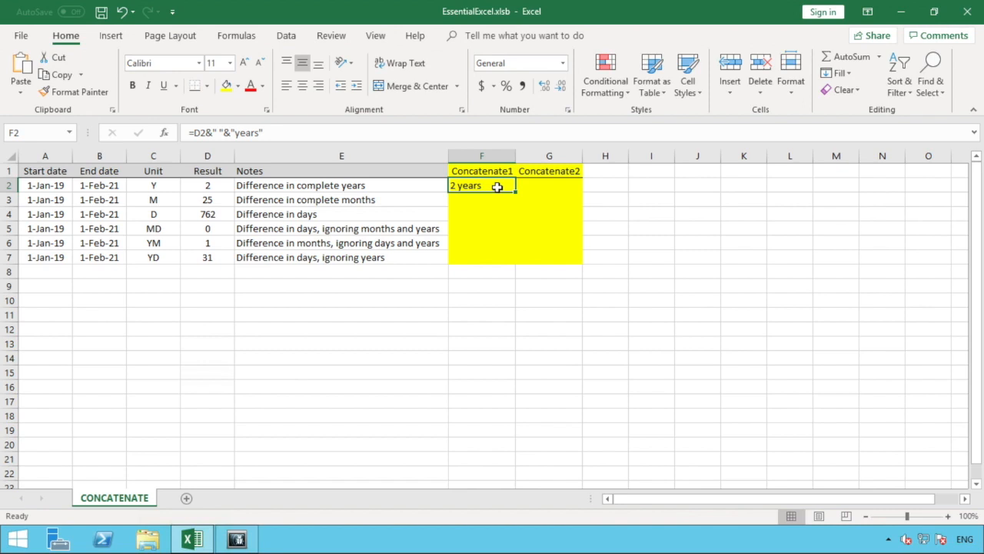
{"action": "left_click", "coordinate": [545, 188]}
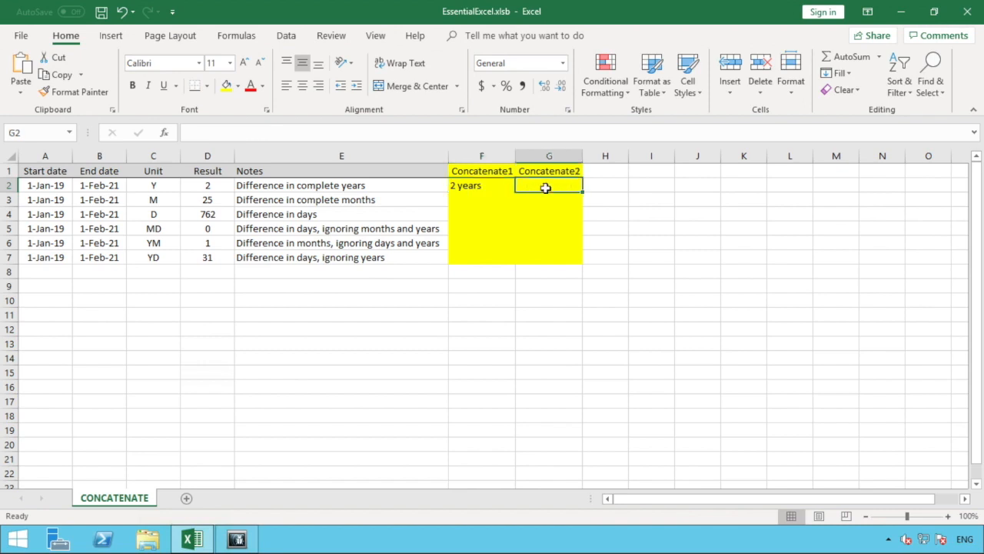
{"action": "type", "text": "="}
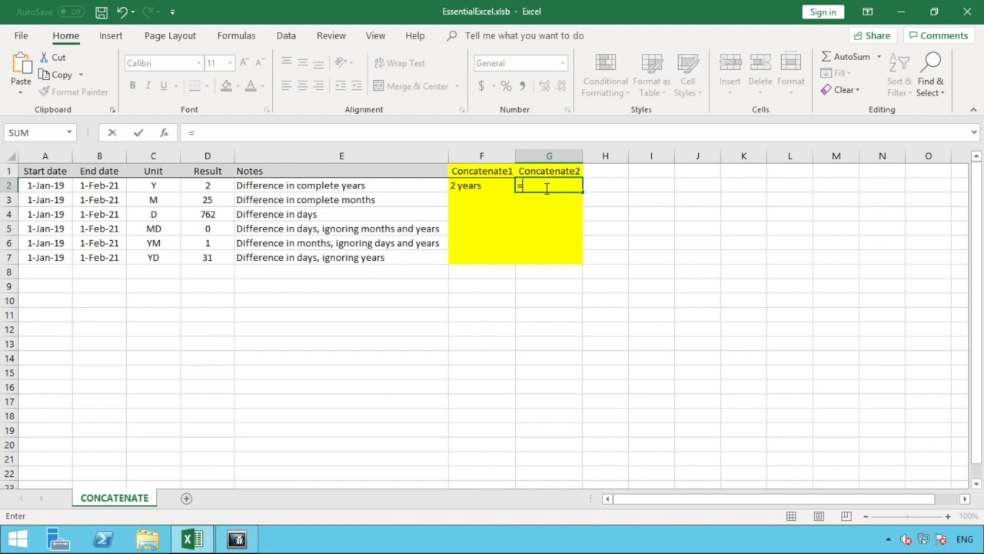
{"action": "type", "text": "\"There are\""}
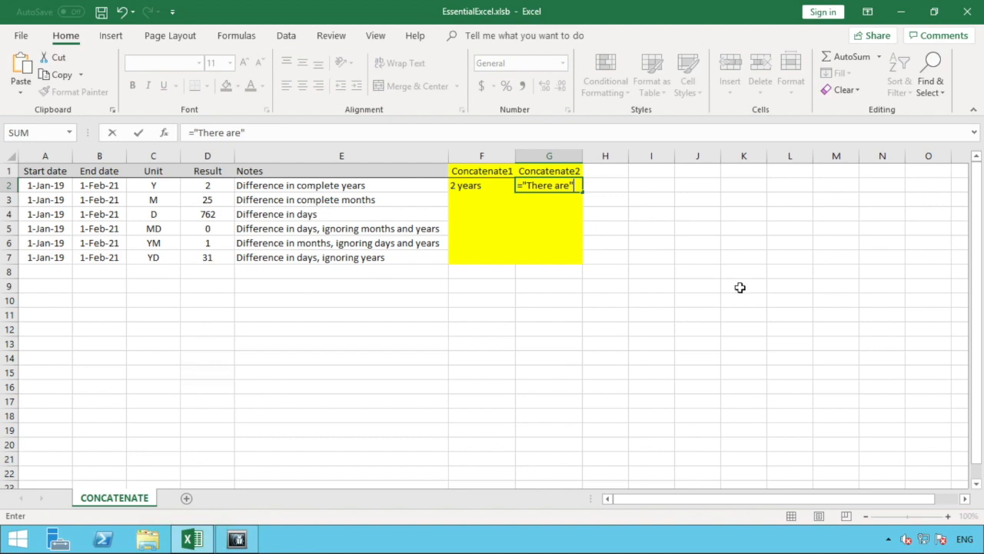
{"action": "type", "text": "&"}
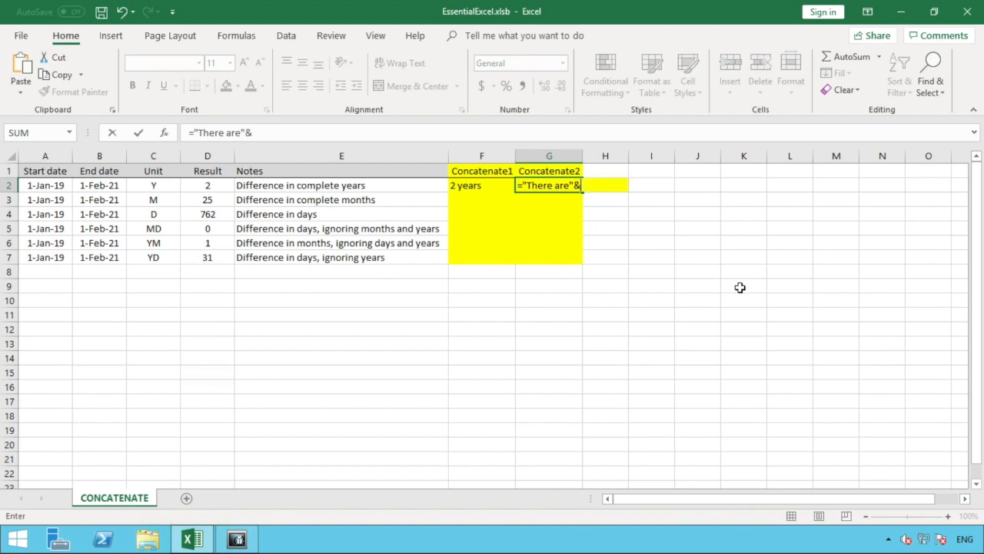
{"action": "type", "text": "\" \"&"}
{"action": "left_click", "coordinate": [215, 186]}
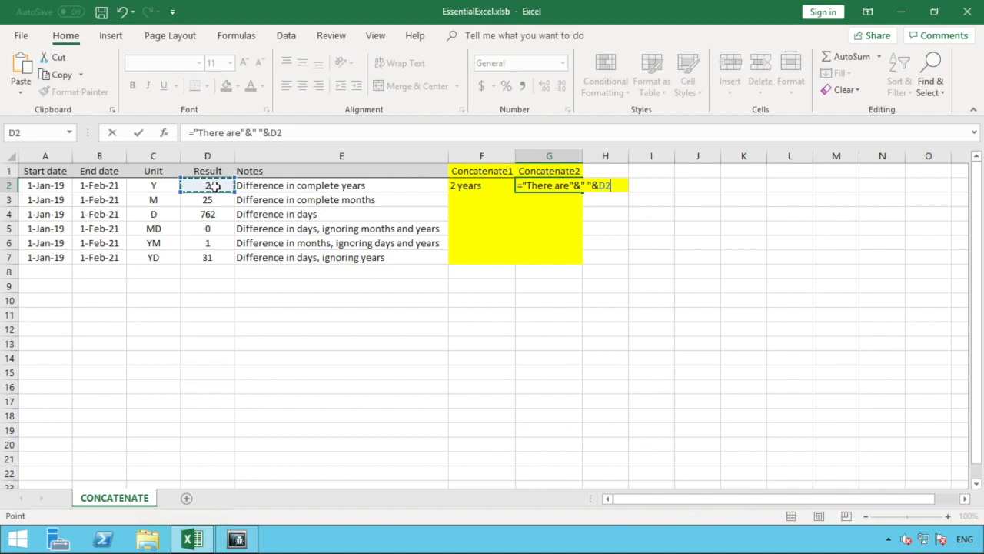
{"action": "type", "text": "&\" \""}
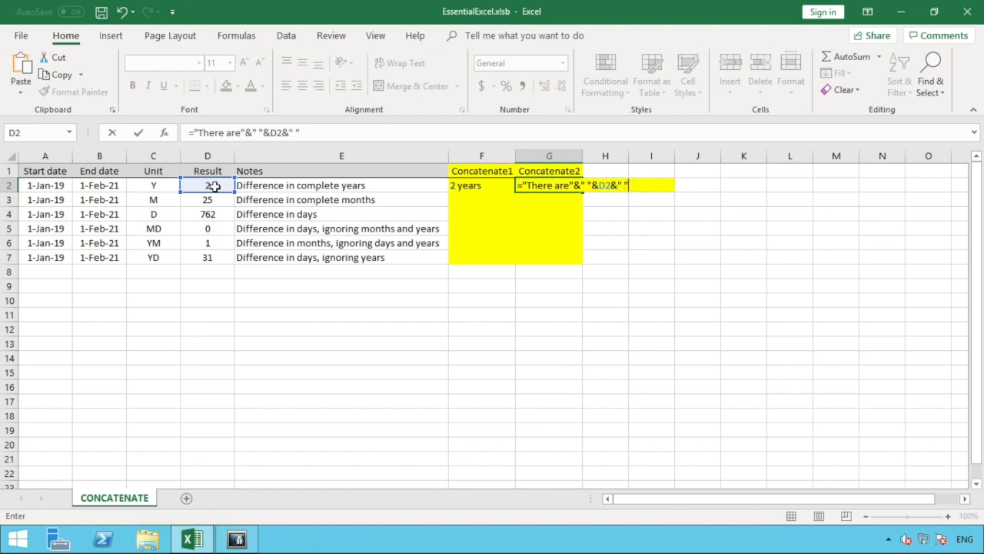
{"action": "type", "text": "&\"years\""}
{"action": "key", "text": "Return"}
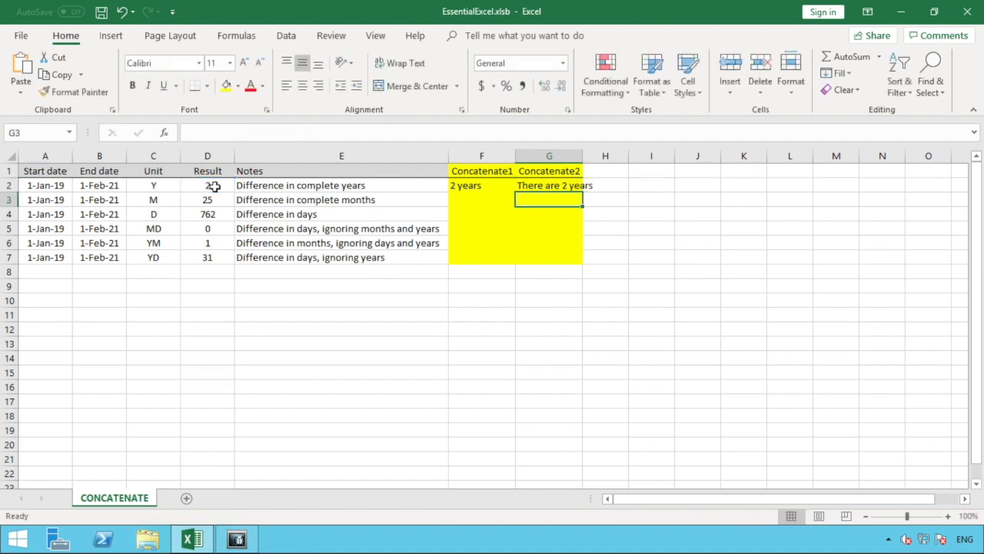
{"action": "double_click", "coordinate": [582, 156]}
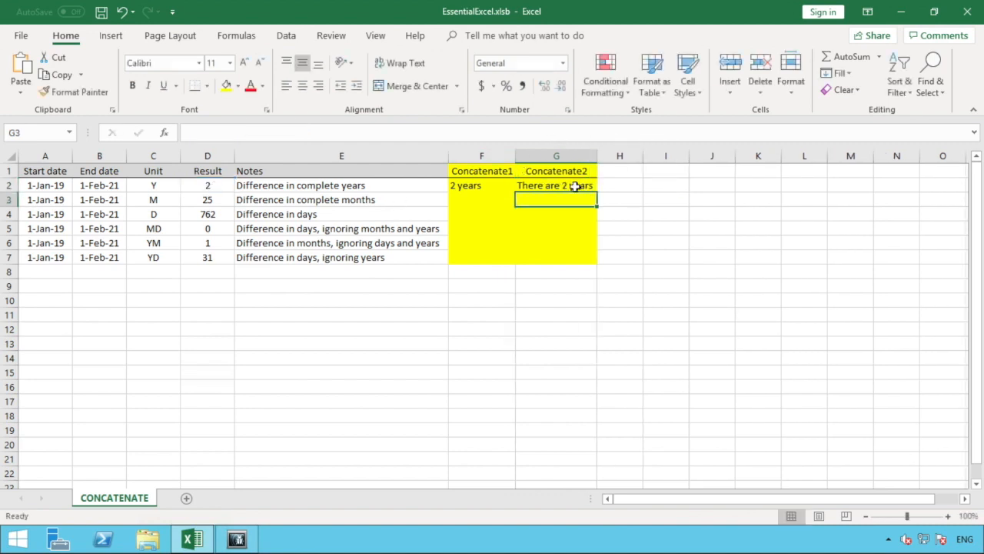
Step: Extend the last text string in the G2 formula to "years difference between the dates." and refit column G's width
{"action": "left_click", "coordinate": [575, 186]}
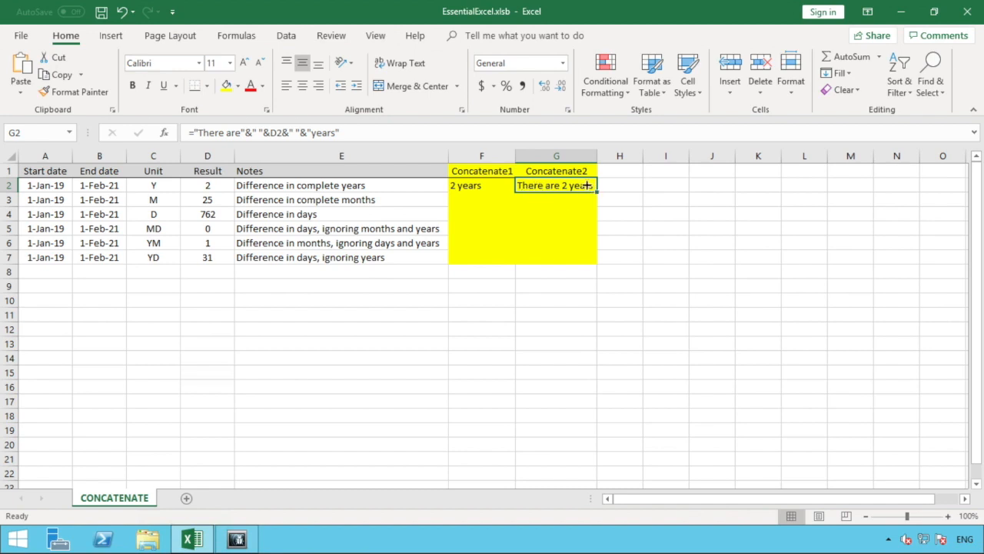
{"action": "left_click", "coordinate": [335, 132]}
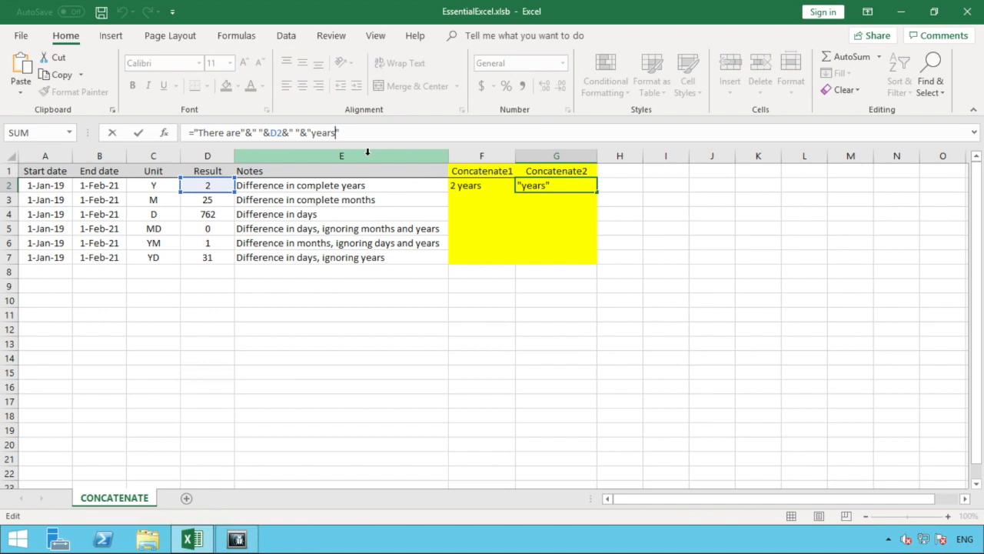
{"action": "type", "text": "differen"}
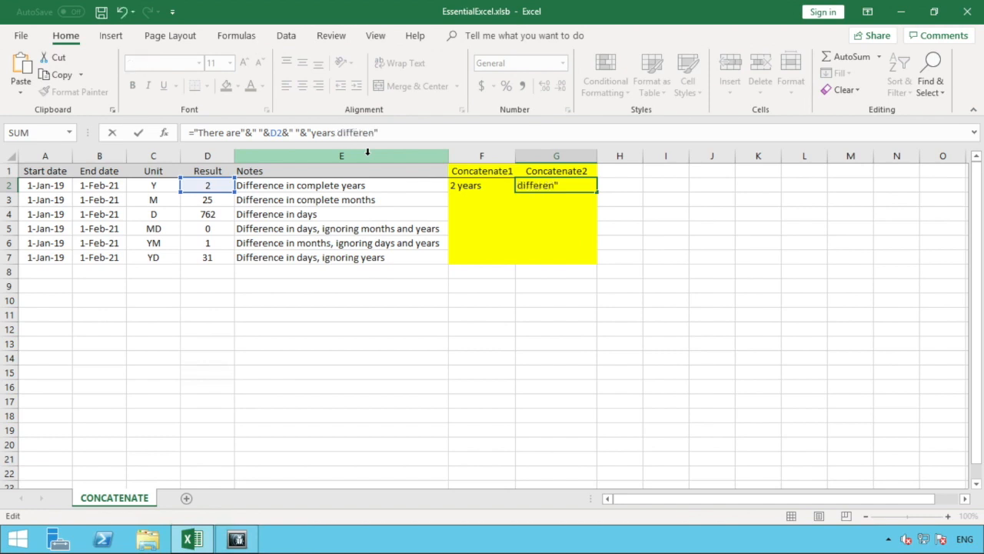
{"action": "type", "text": "ce between "}
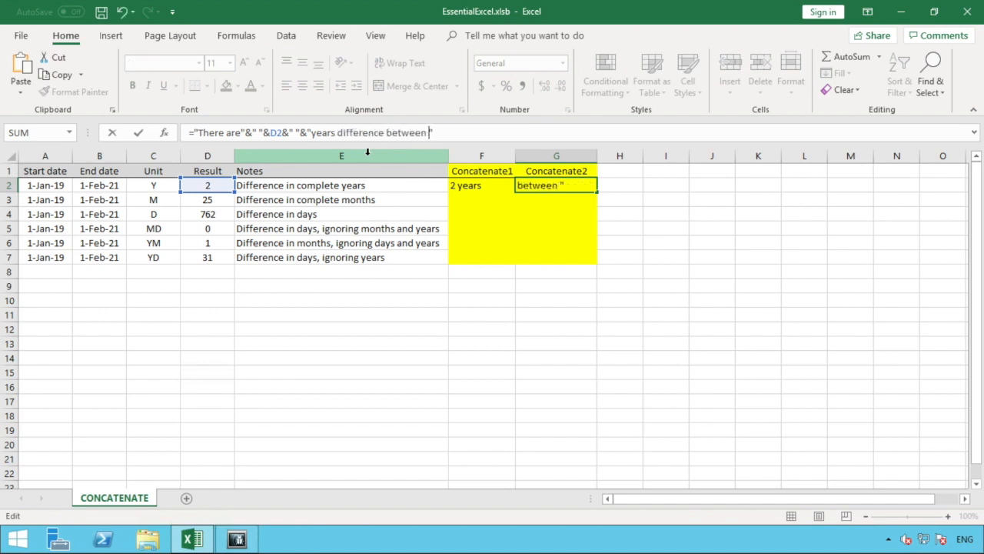
{"action": "type", "text": "the dates"}
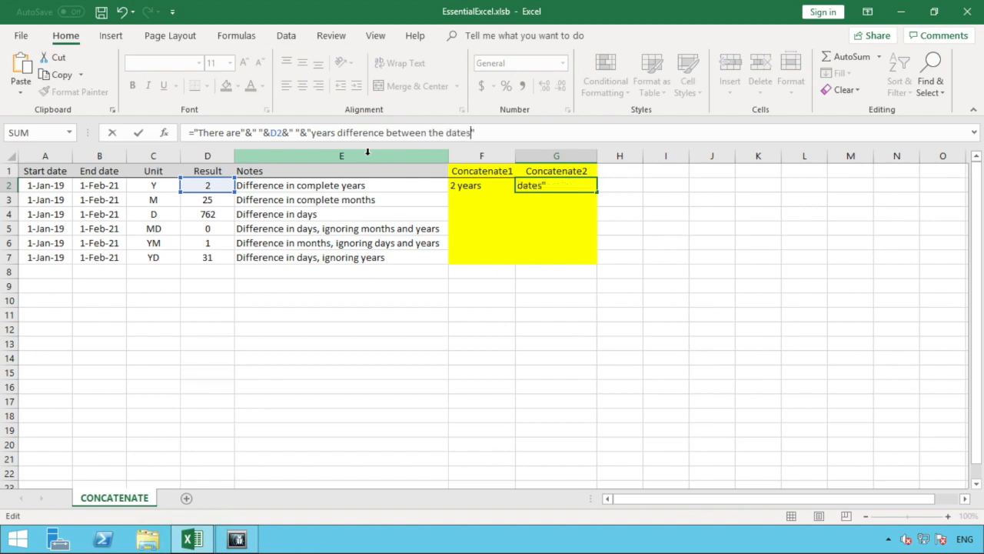
{"action": "type", "text": "."}
{"action": "key", "text": "Return"}
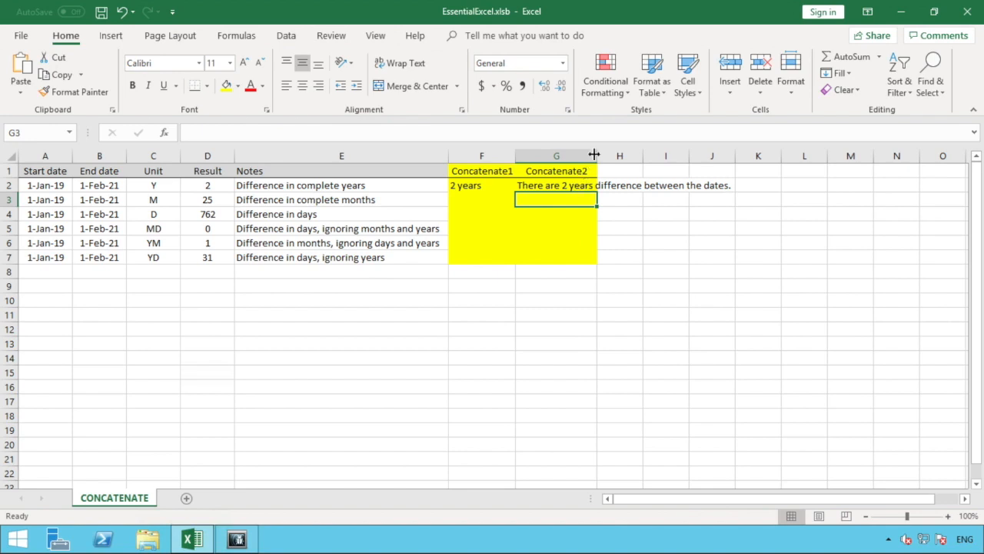
{"action": "double_click", "coordinate": [594, 156]}
{"action": "left_click", "coordinate": [597, 185]}
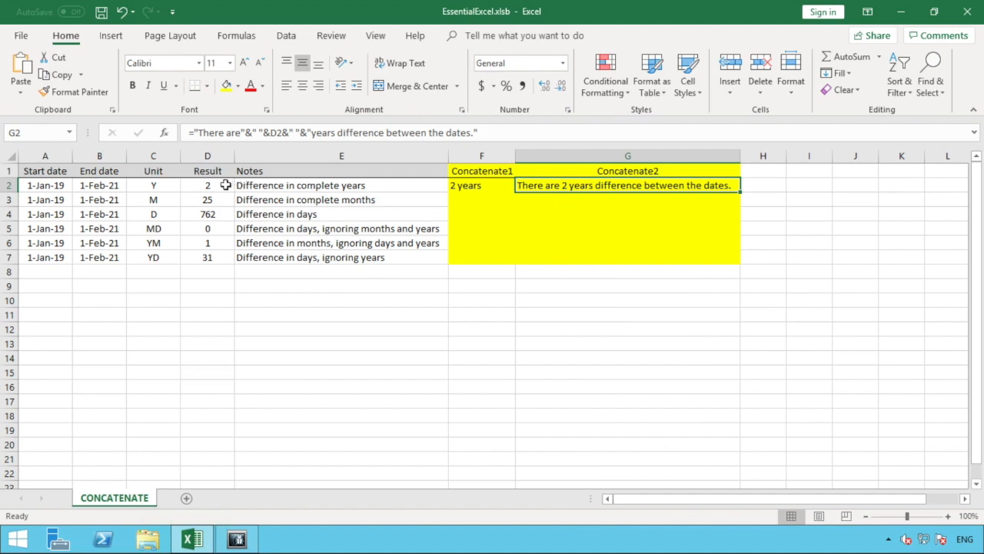
Step: Change the year of the end date in B2 to 2023, making it 2/1/2023
{"action": "left_click", "coordinate": [113, 186]}
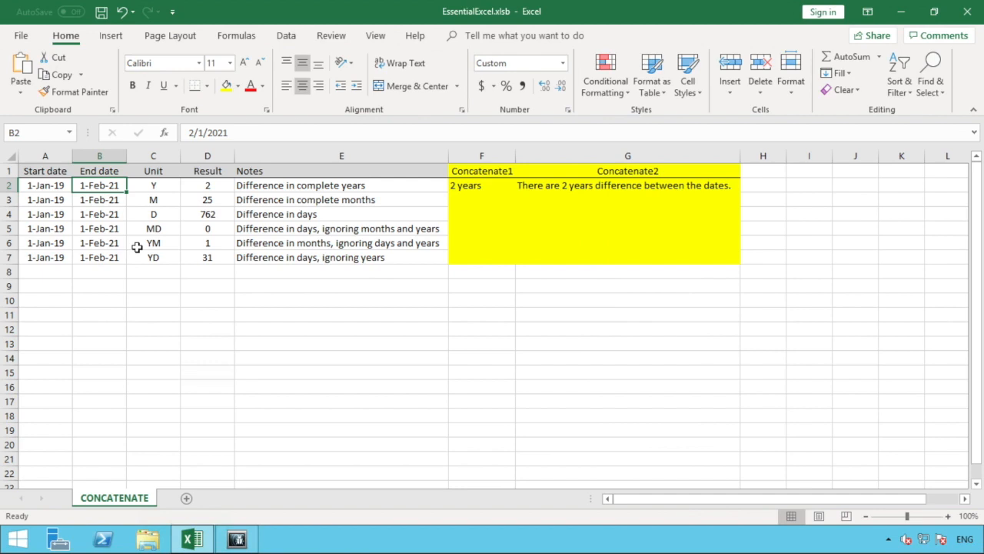
{"action": "left_click", "coordinate": [230, 132]}
{"action": "left_click_drag", "start_coordinate": [222, 133], "coordinate": [218, 133]}
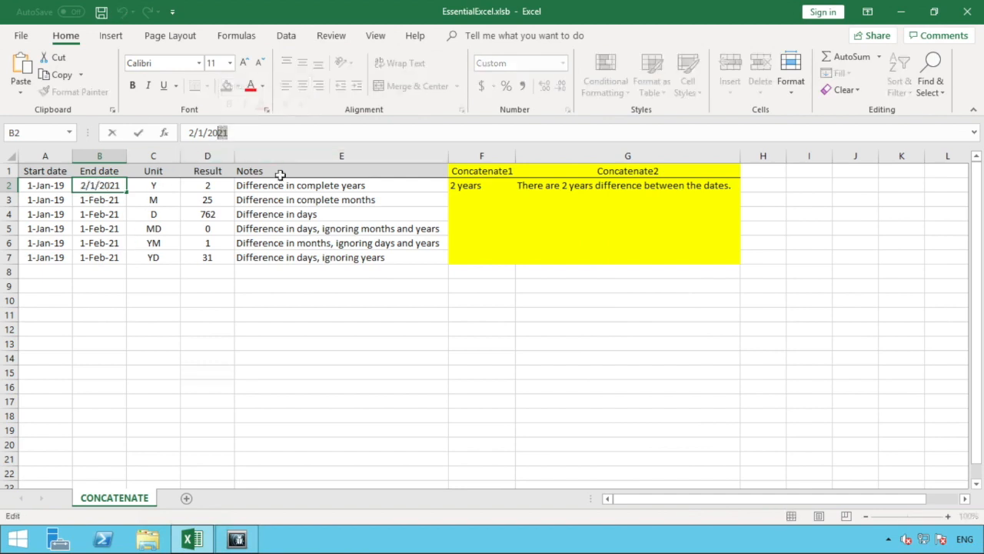
{"action": "type", "text": "23"}
{"action": "key", "text": "Return"}
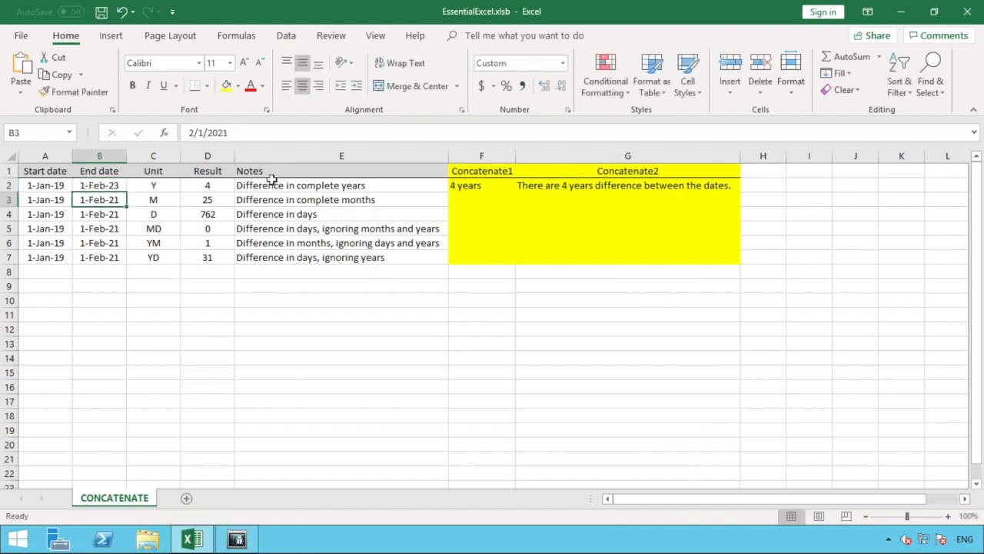
Step: Examine how the D2, F2 and G2 formulas respond to the changed end date, and open the G2 formula for editing
{"action": "left_click", "coordinate": [216, 187]}
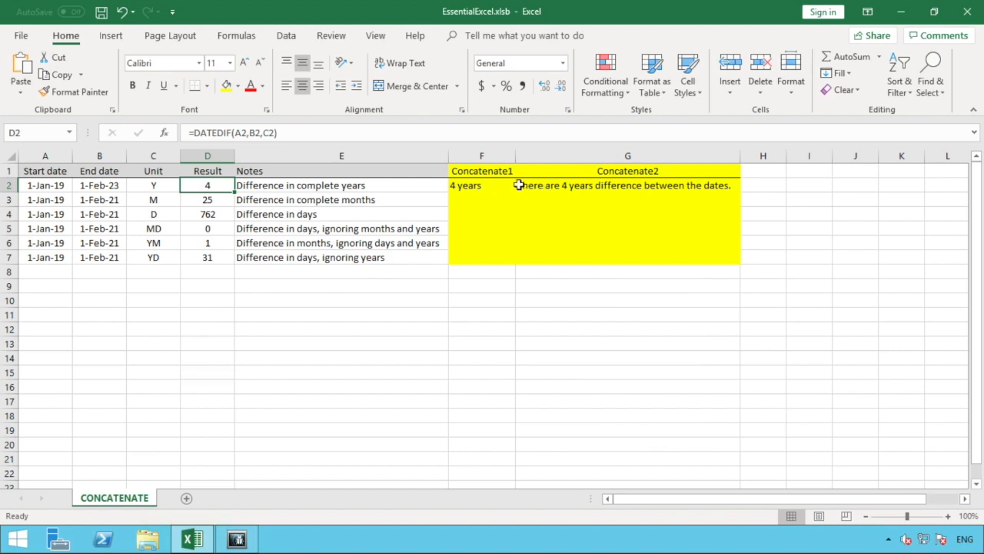
{"action": "left_click", "coordinate": [493, 189]}
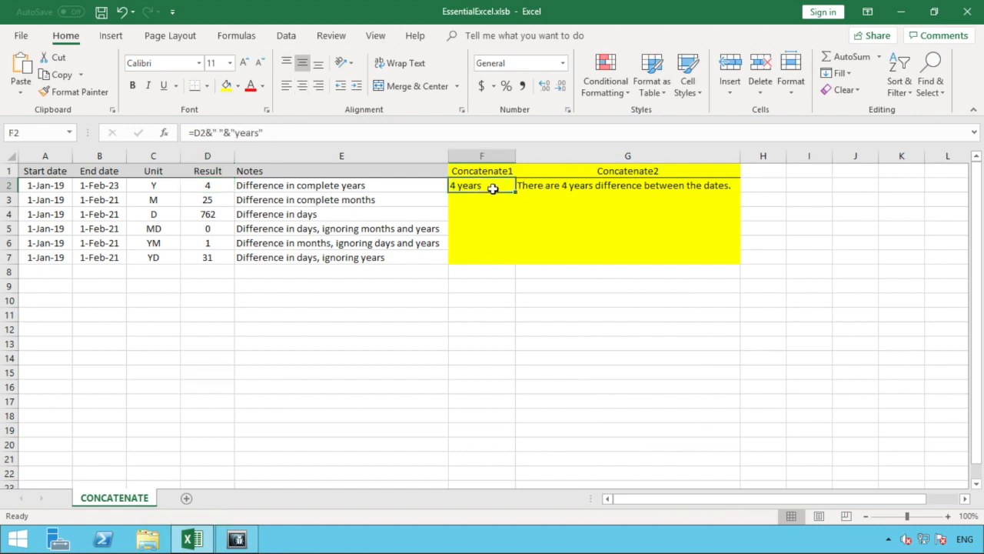
{"action": "left_click", "coordinate": [566, 187]}
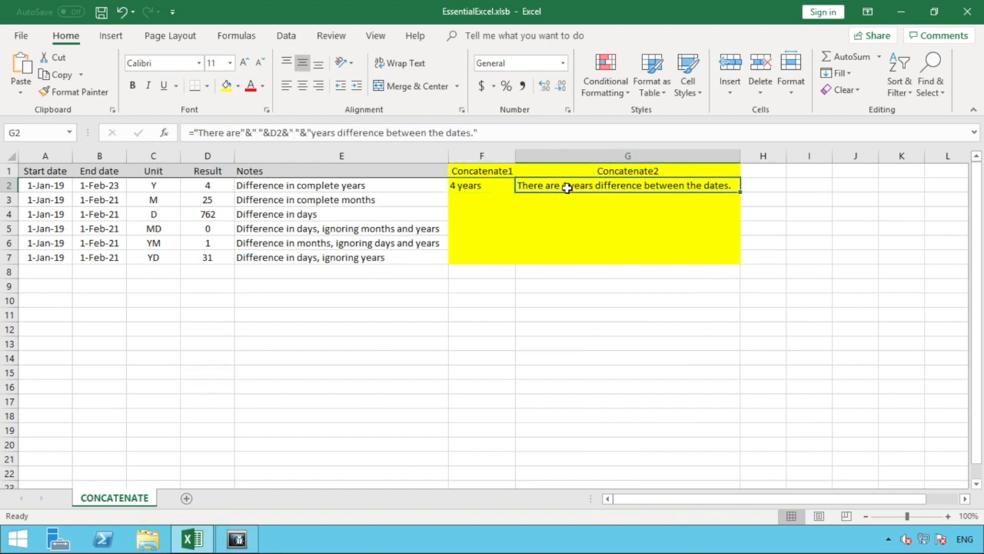
{"action": "left_click", "coordinate": [590, 319]}
{"action": "left_click", "coordinate": [504, 187]}
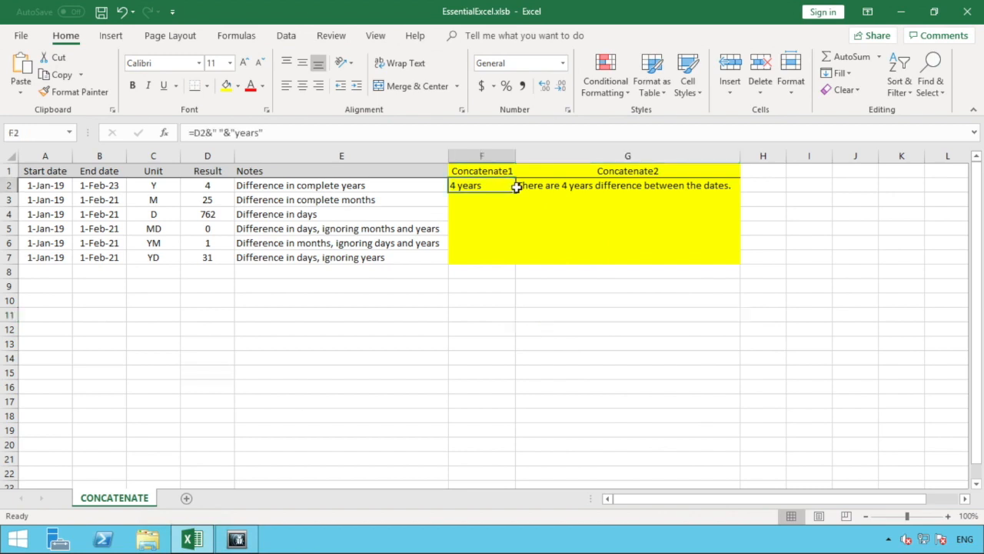
{"action": "left_click", "coordinate": [524, 185]}
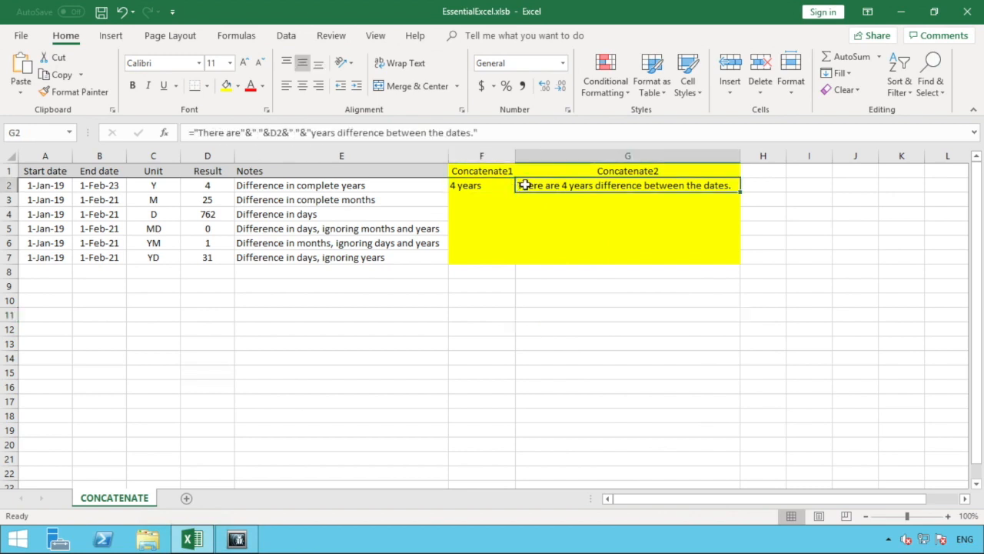
{"action": "left_click", "coordinate": [482, 132]}
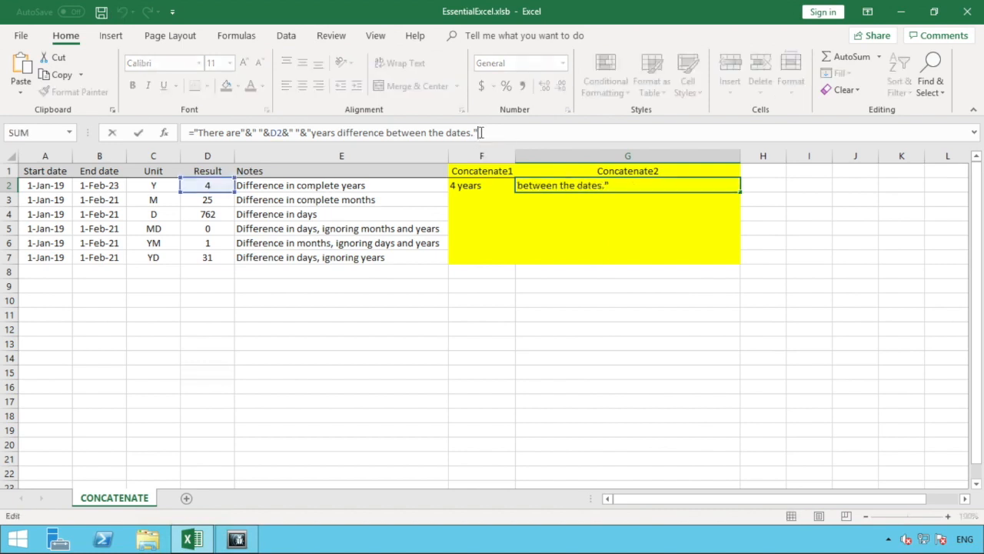